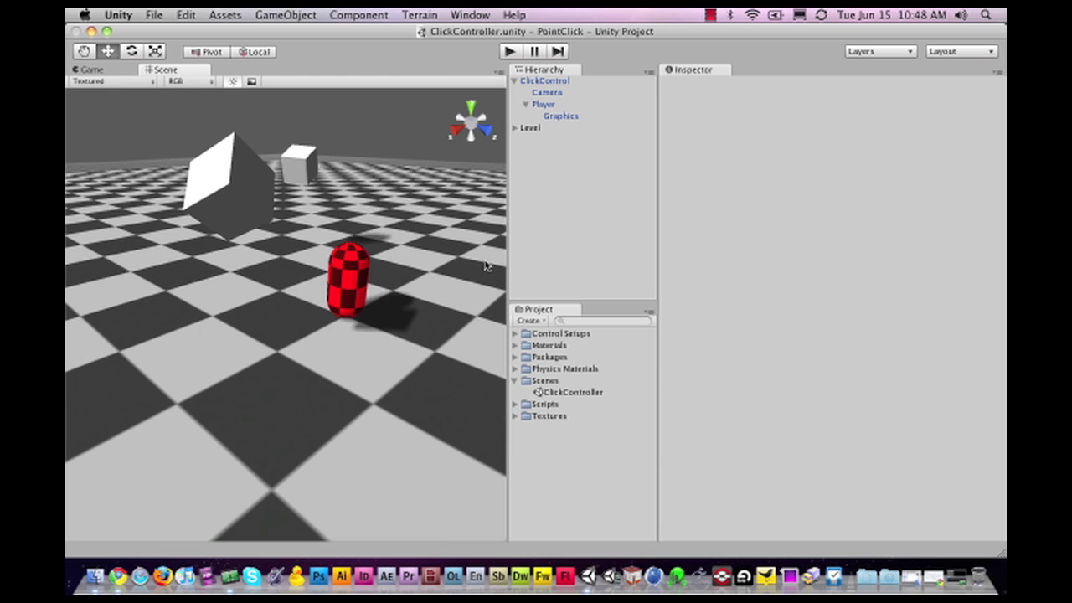
# Widen the Scene view, then orbit, inspect the cubes around the red player, and zoom out.
pyautogui.moveTo(508, 274); pyautogui.dragTo(614, 280)
pyautogui.keyDown('alt'); pyautogui.moveTo(464, 275); pyautogui.dragTo(446, 255); pyautogui.keyUp('alt')
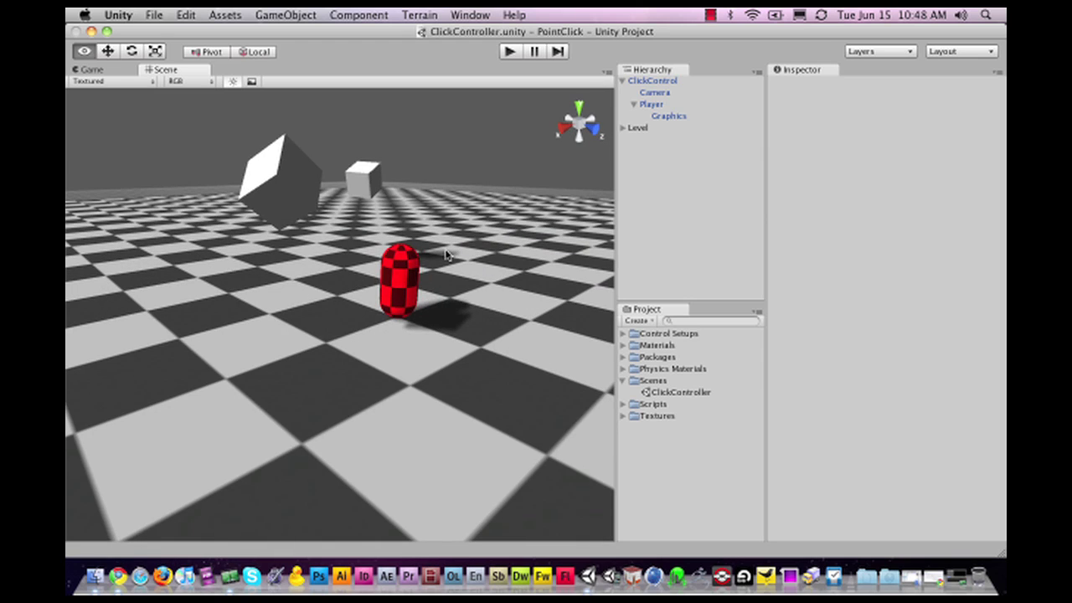
pyautogui.click(287, 180)
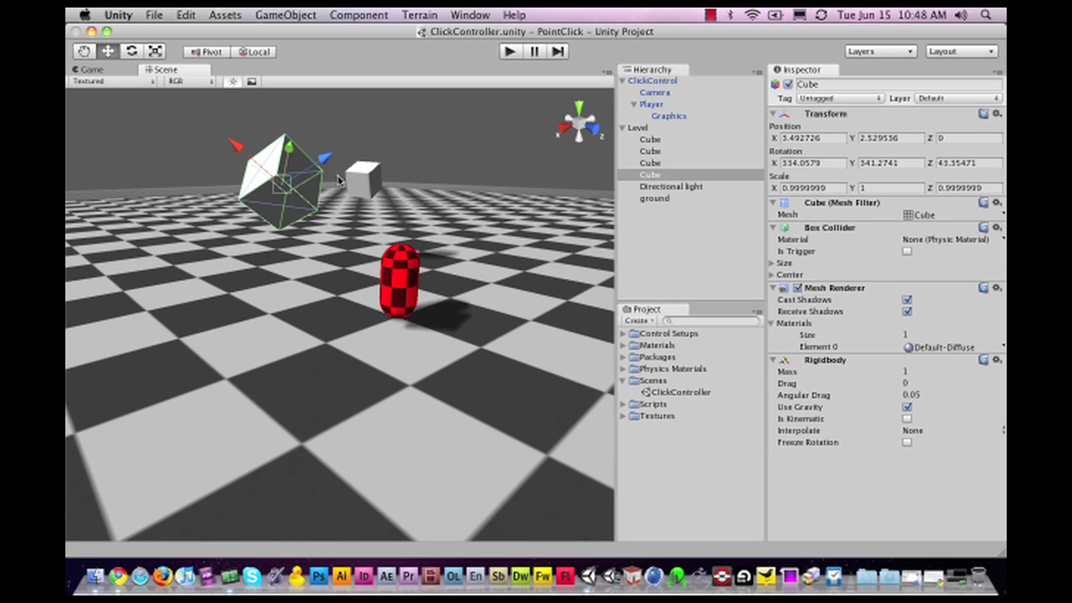
pyautogui.click(353, 180)
pyautogui.click(491, 154)
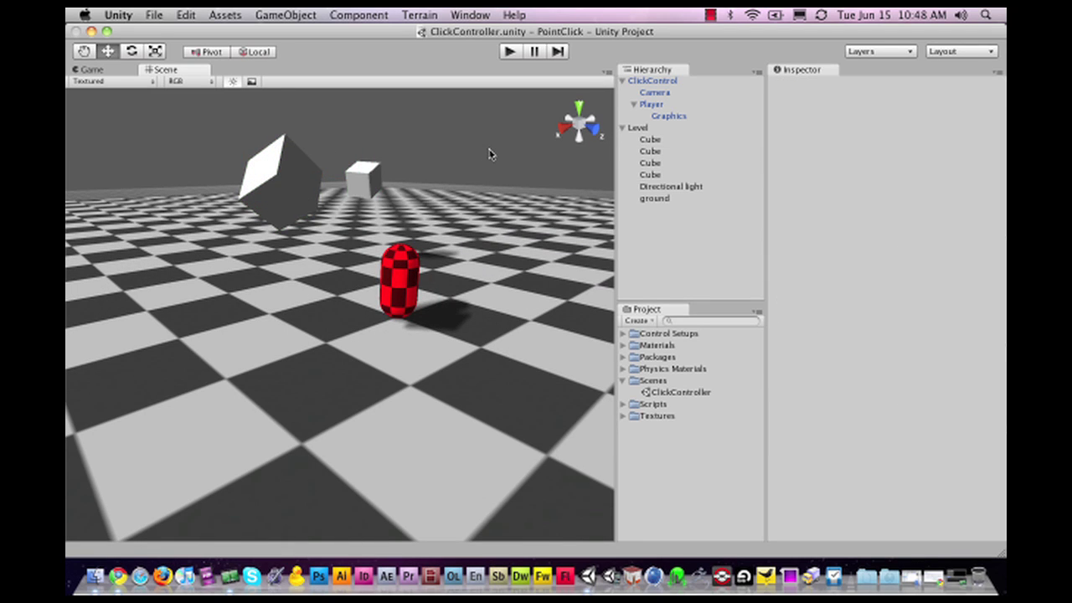
pyautogui.keyDown('alt'); pyautogui.moveTo(353, 251); pyautogui.dragTo(352, 293); pyautogui.keyUp('alt')
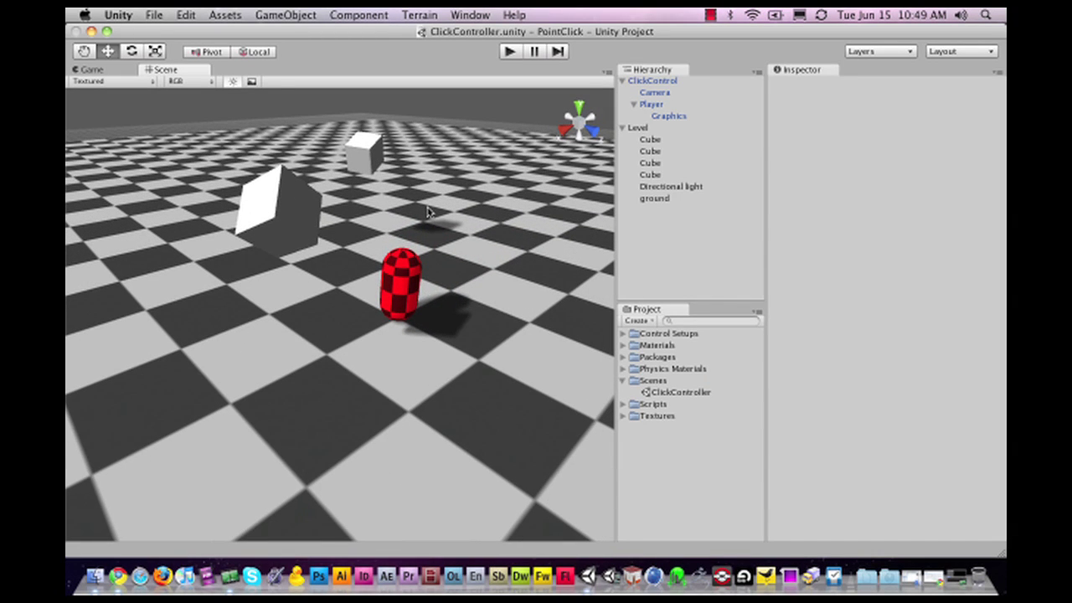
pyautogui.scroll(-6, 427, 212)
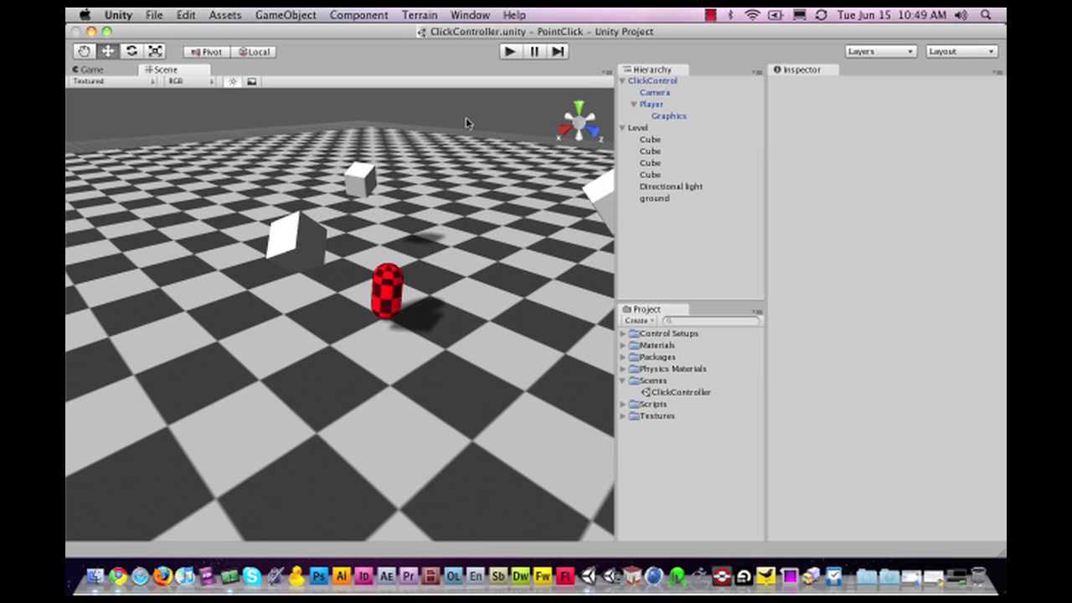
# Select and frame the Camera at 0, 15, -4, then orbit the Scene view around it.
pyautogui.doubleClick(658, 94)
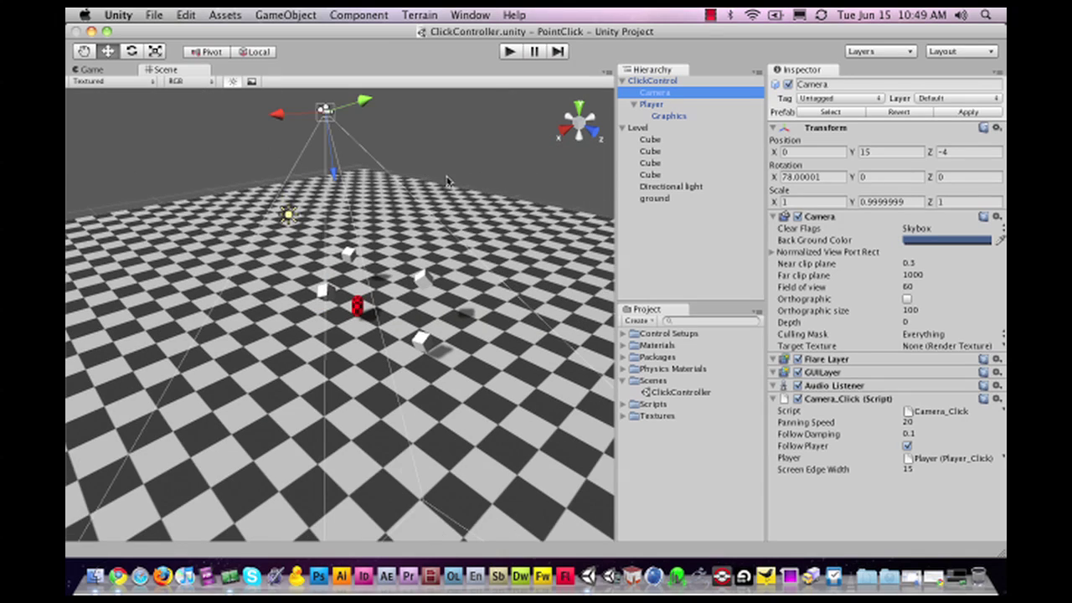
pyautogui.keyDown('alt'); pyautogui.moveTo(353, 333); pyautogui.dragTo(393, 243); pyautogui.keyUp('alt')
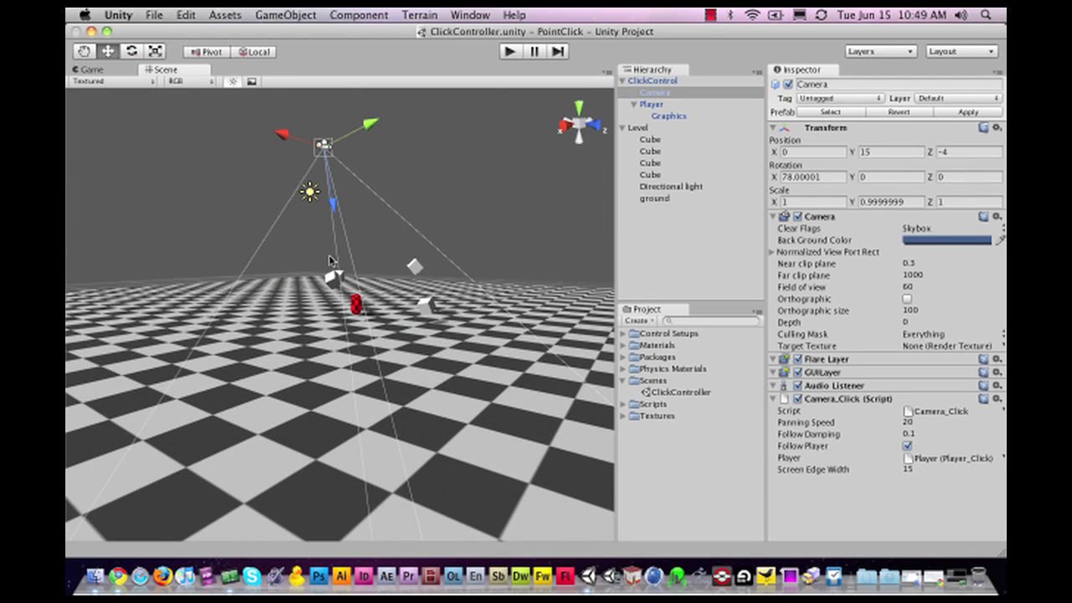
pyautogui.keyDown('alt'); pyautogui.moveTo(335, 266); pyautogui.dragTo(455, 252); pyautogui.keyUp('alt')
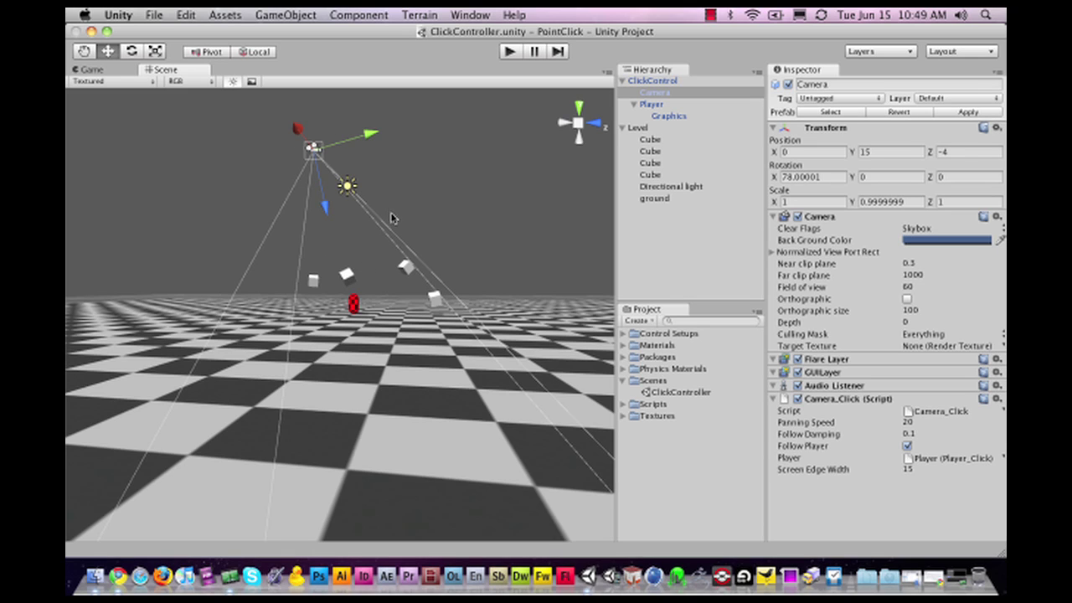
# Enter Play mode, send the red player to four floor spots, then view the Player's settings.
pyautogui.click(510, 52)
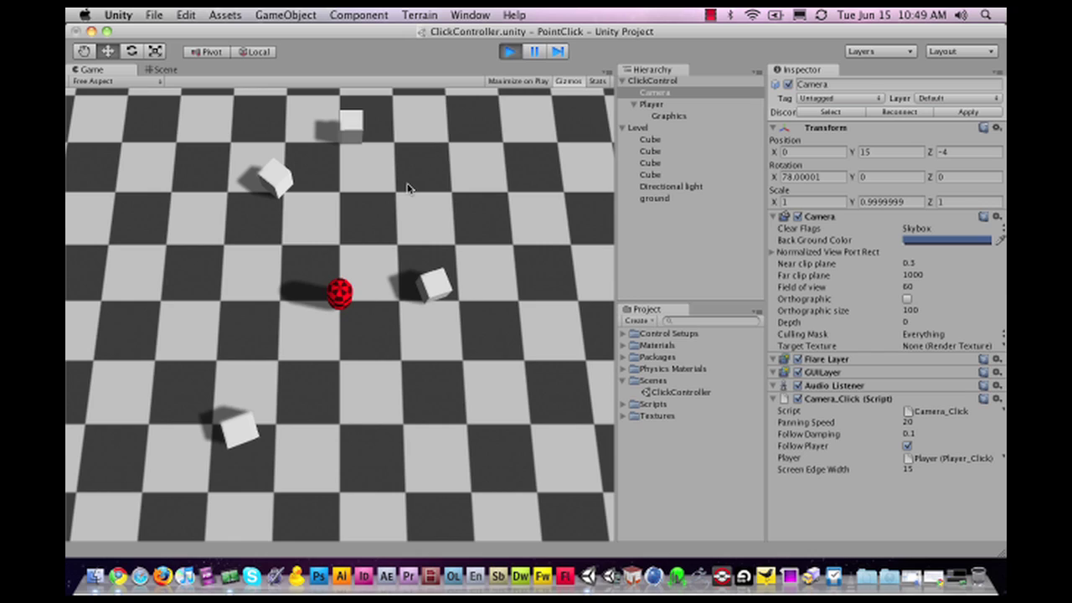
pyautogui.click(408, 186)
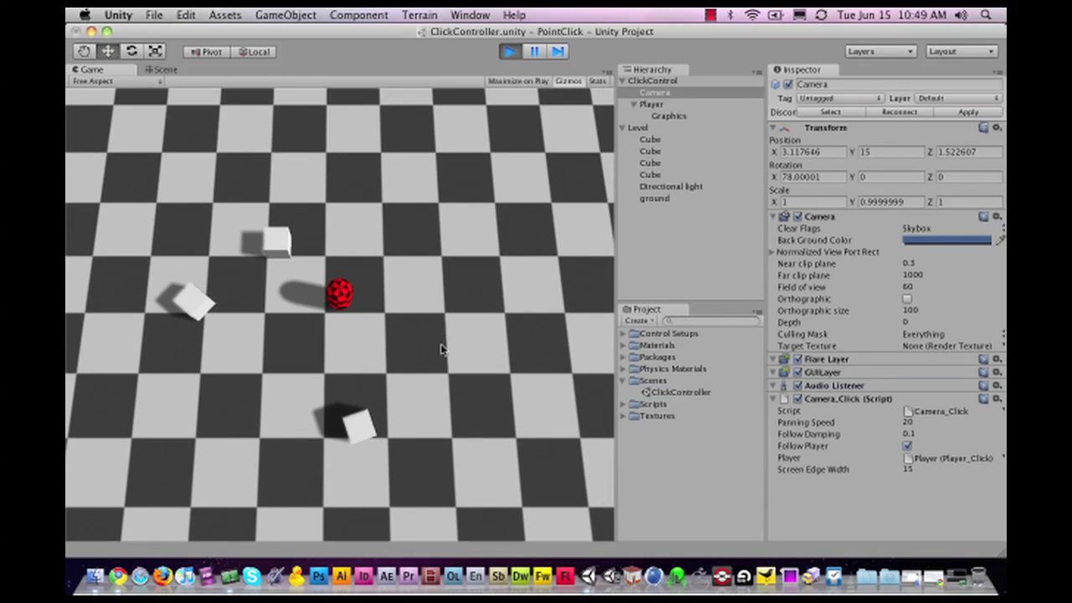
pyautogui.click(409, 299)
pyautogui.click(434, 384)
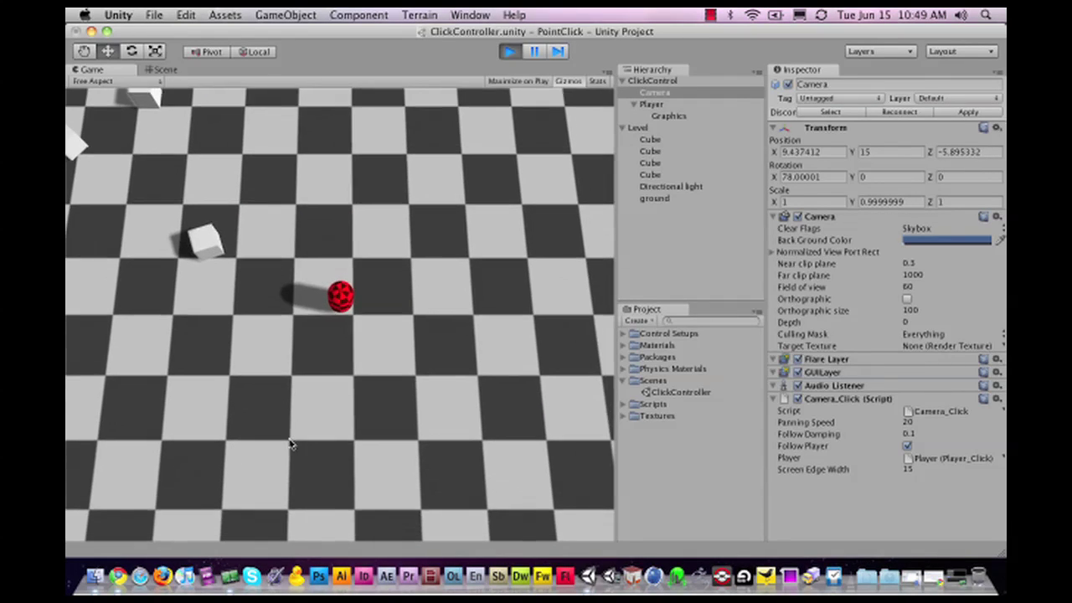
pyautogui.click(221, 296)
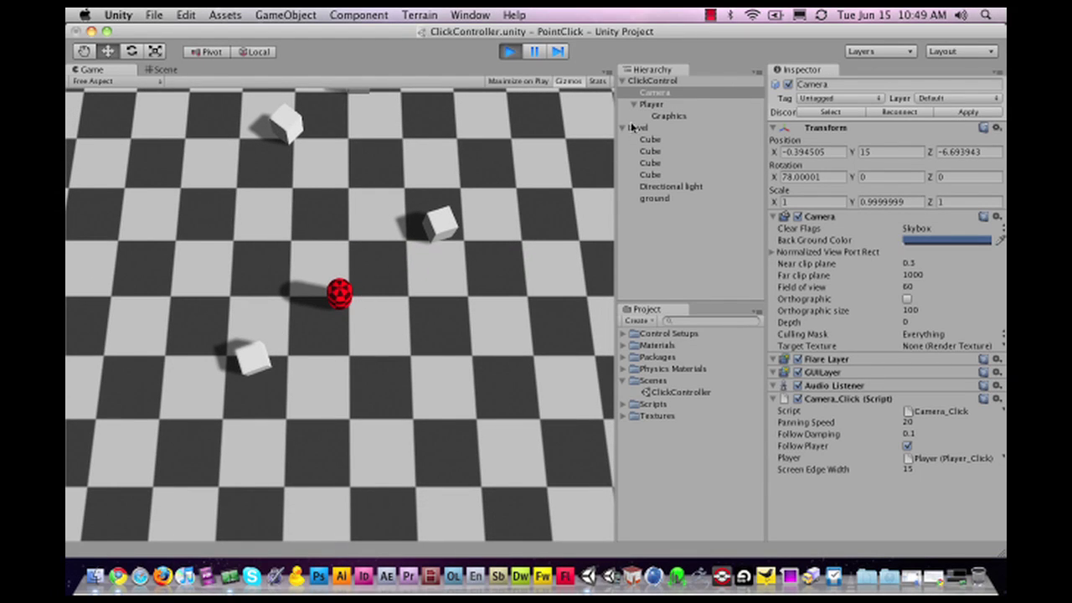
pyautogui.click(651, 104)
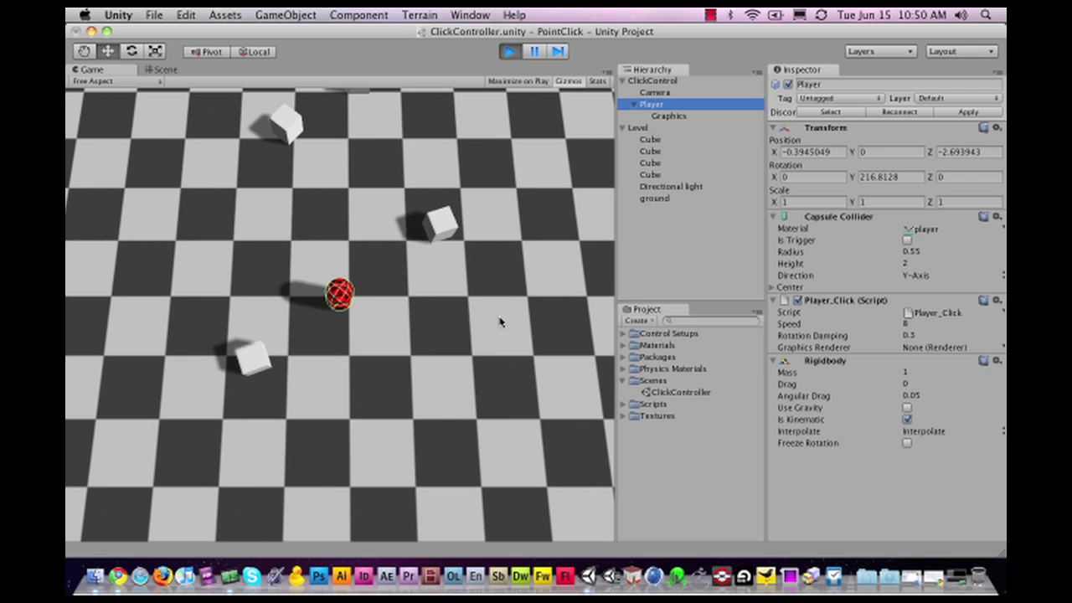
# Send the red ball to about fifteen spots on the checkerboard while the camera follows it.
pyautogui.click(500, 321)
pyautogui.click(453, 323)
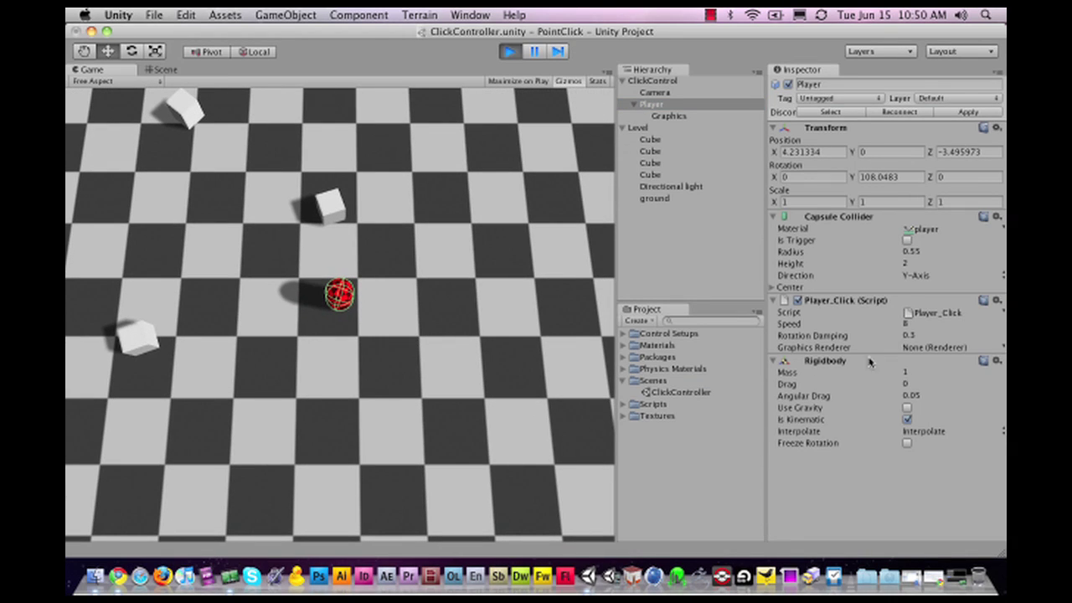
pyautogui.click(277, 360)
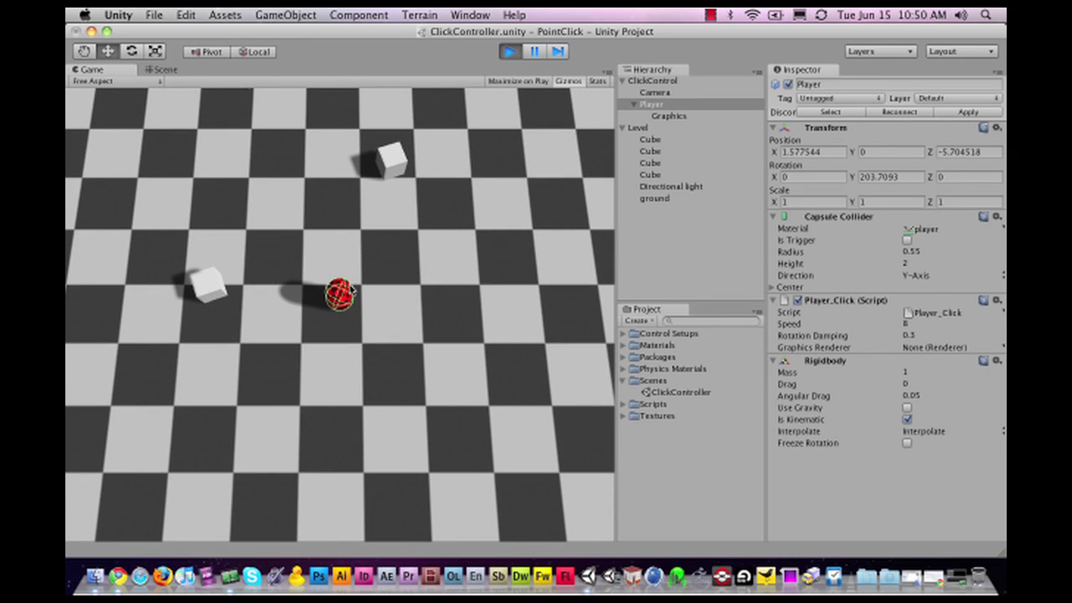
pyautogui.click(306, 196)
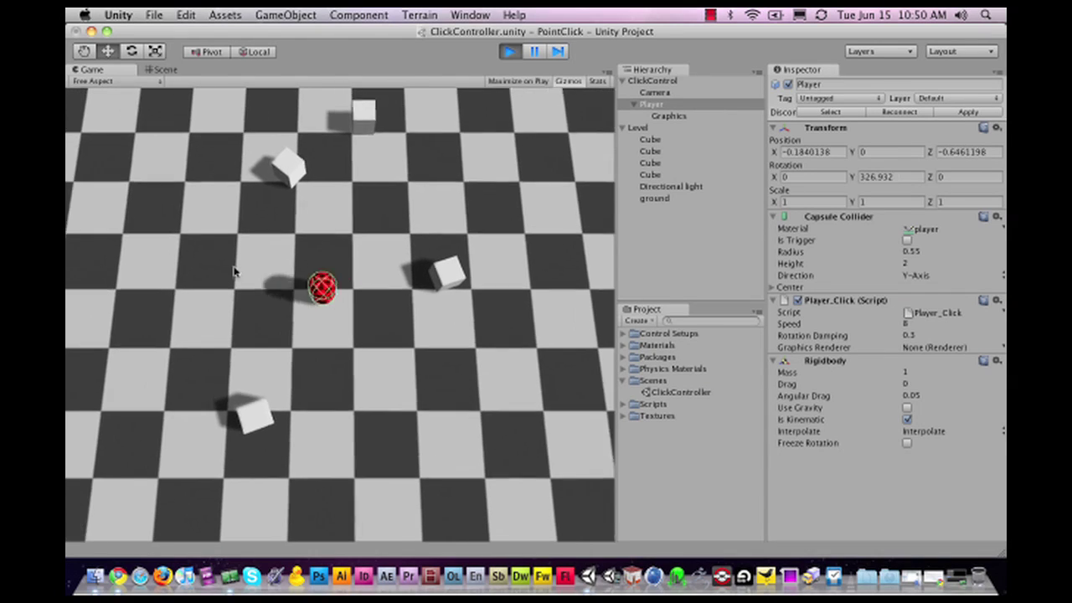
pyautogui.click(306, 373)
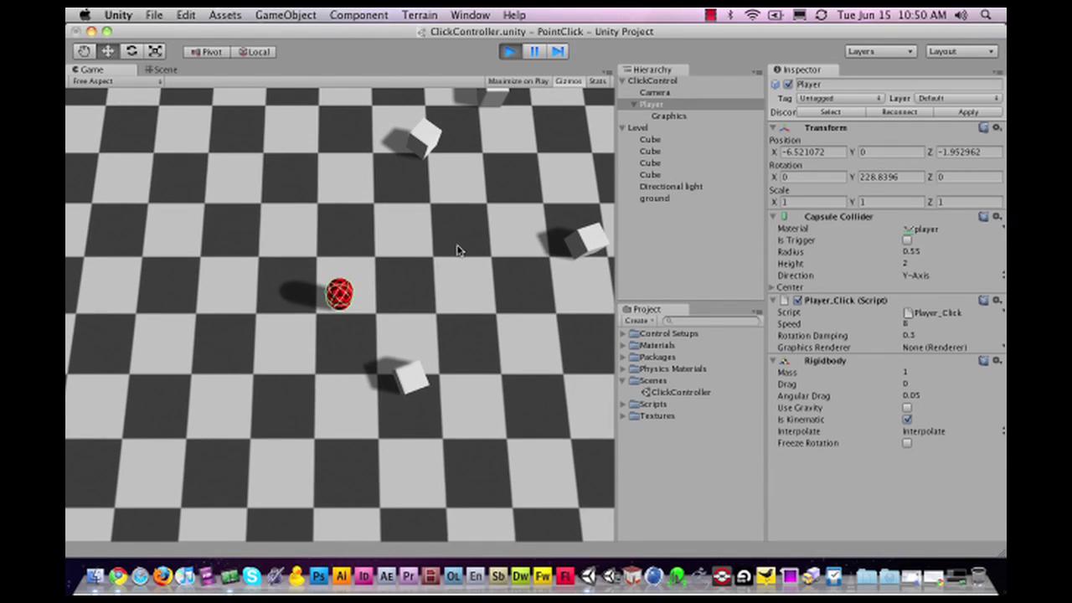
pyautogui.click(481, 227)
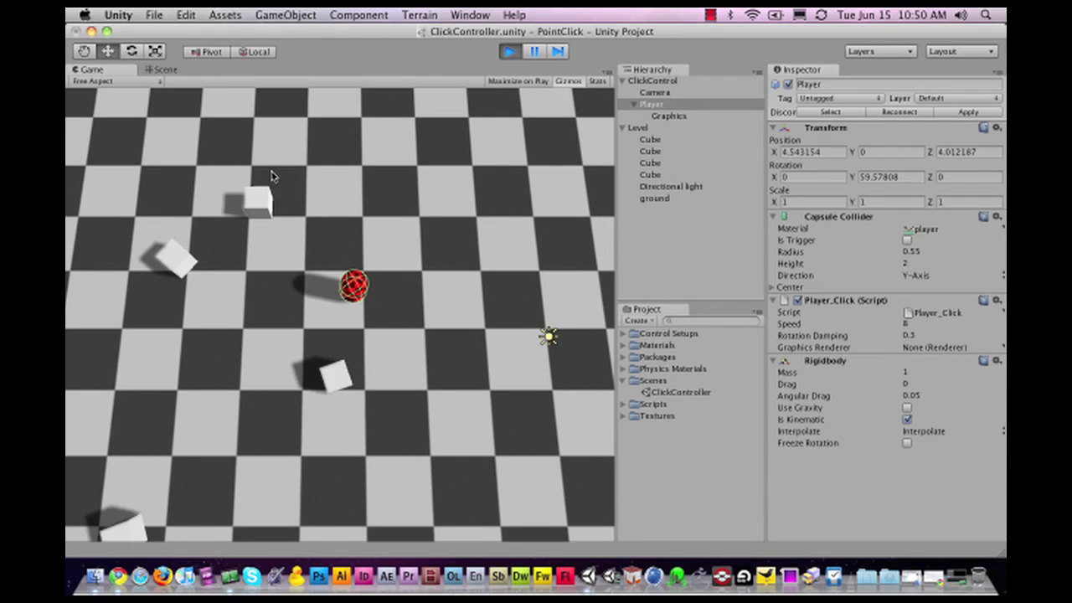
pyautogui.click(299, 461)
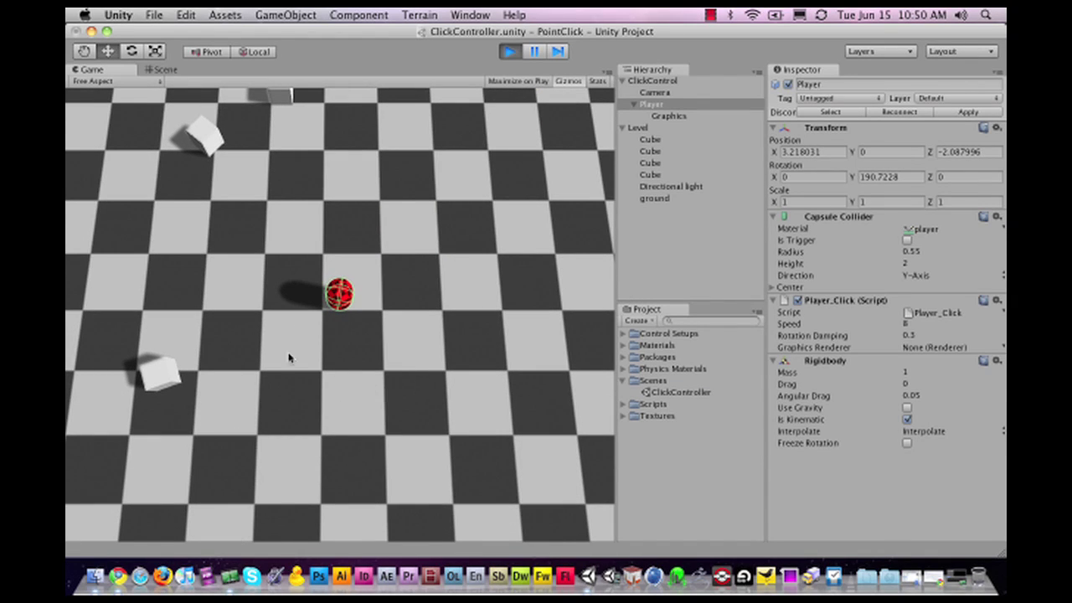
pyautogui.click(226, 352)
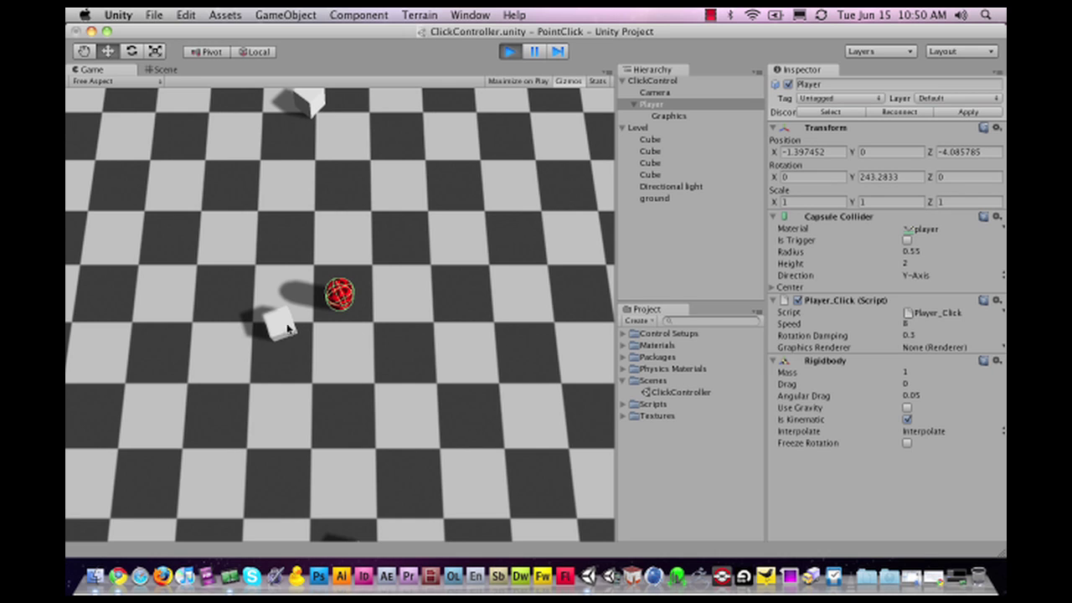
pyautogui.click(222, 336)
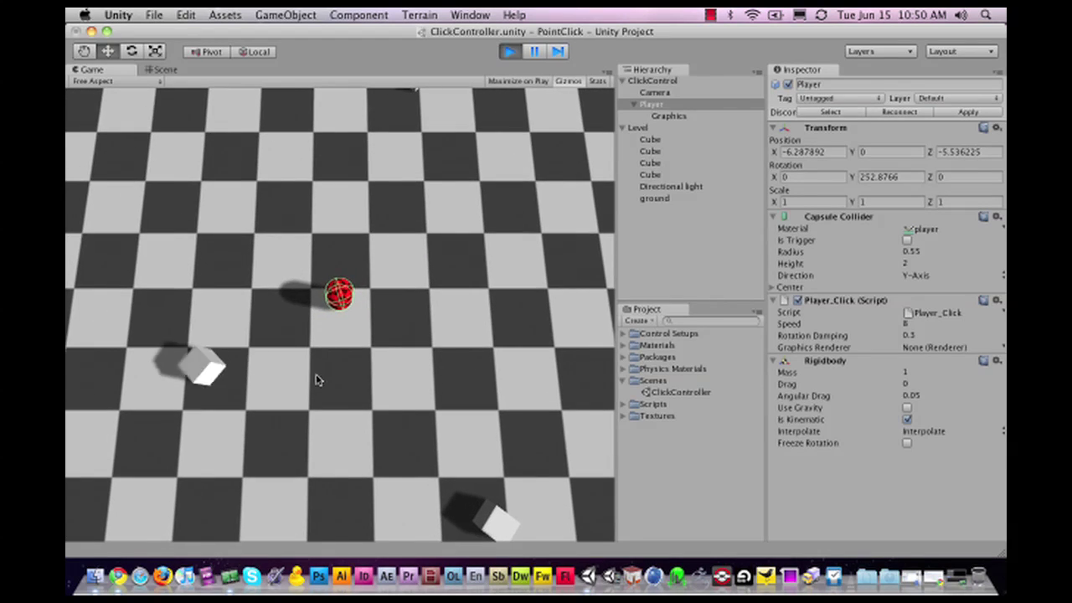
pyautogui.click(373, 404)
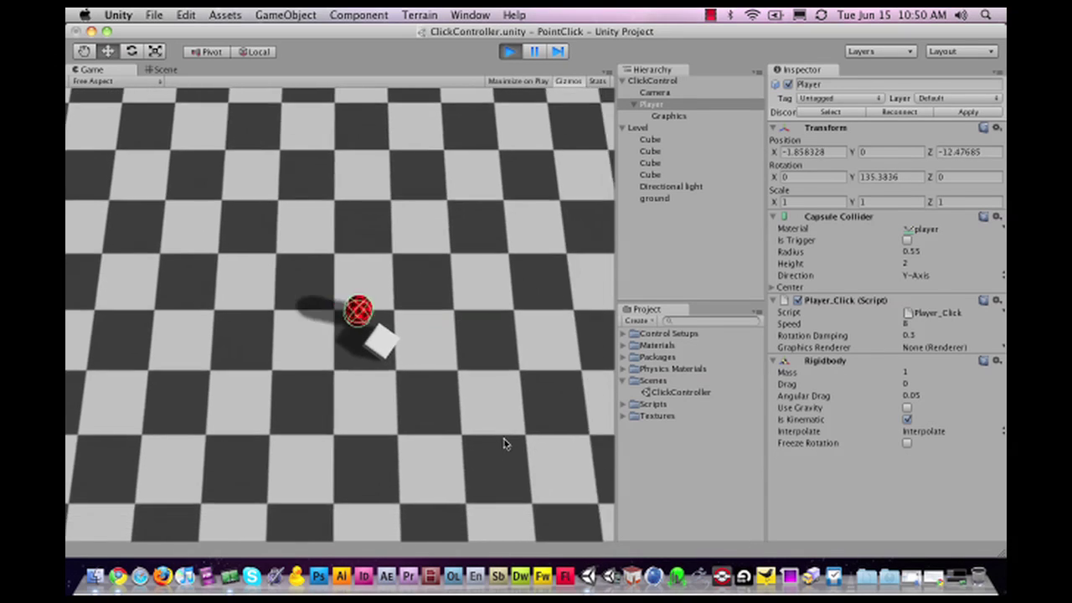
pyautogui.click(318, 173)
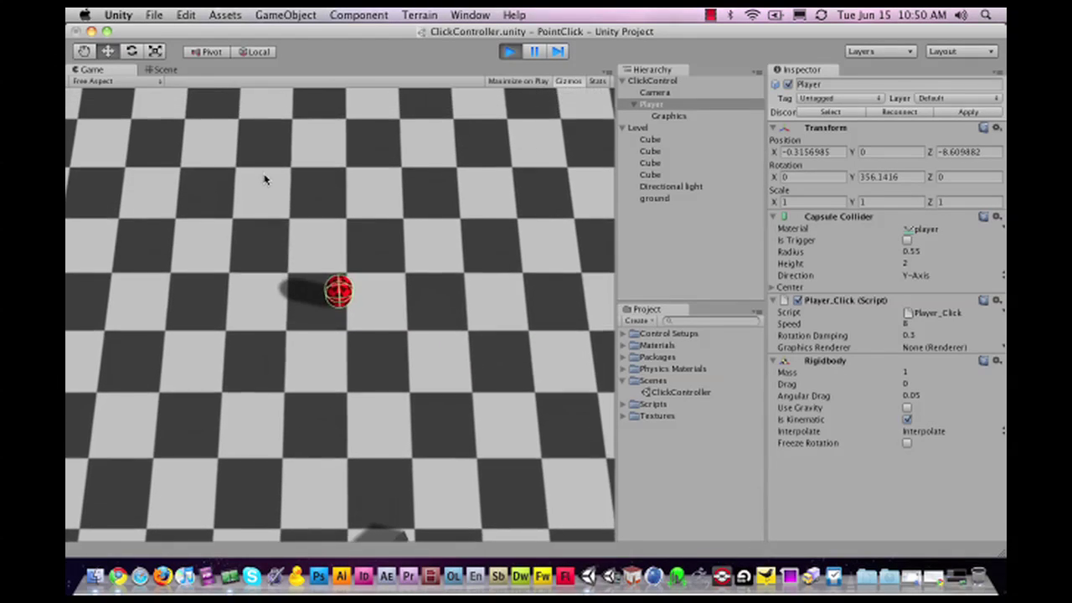
pyautogui.click(268, 174)
pyautogui.click(318, 167)
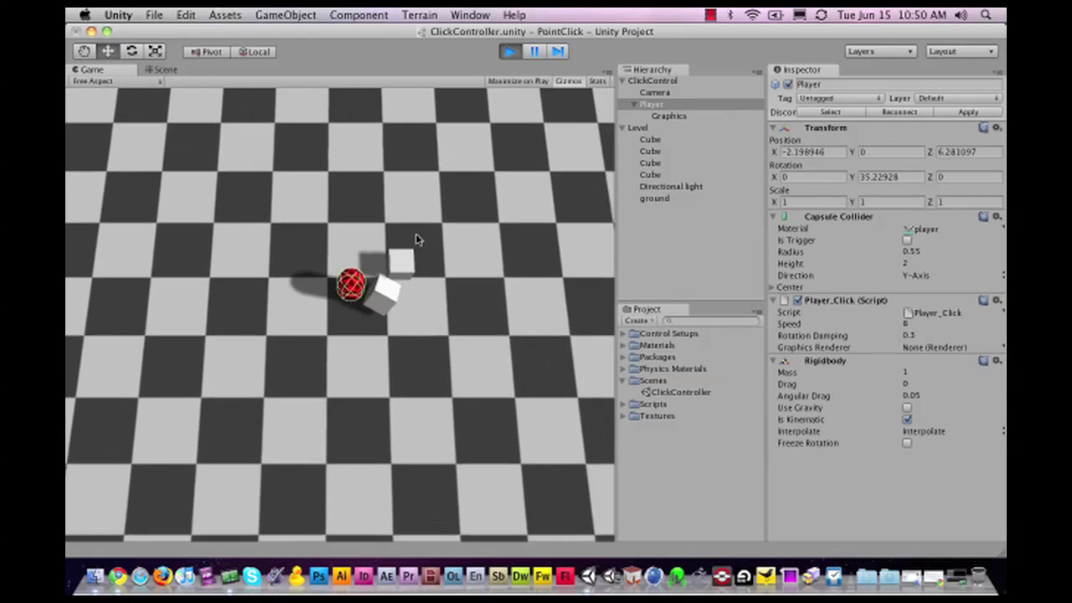
pyautogui.click(447, 259)
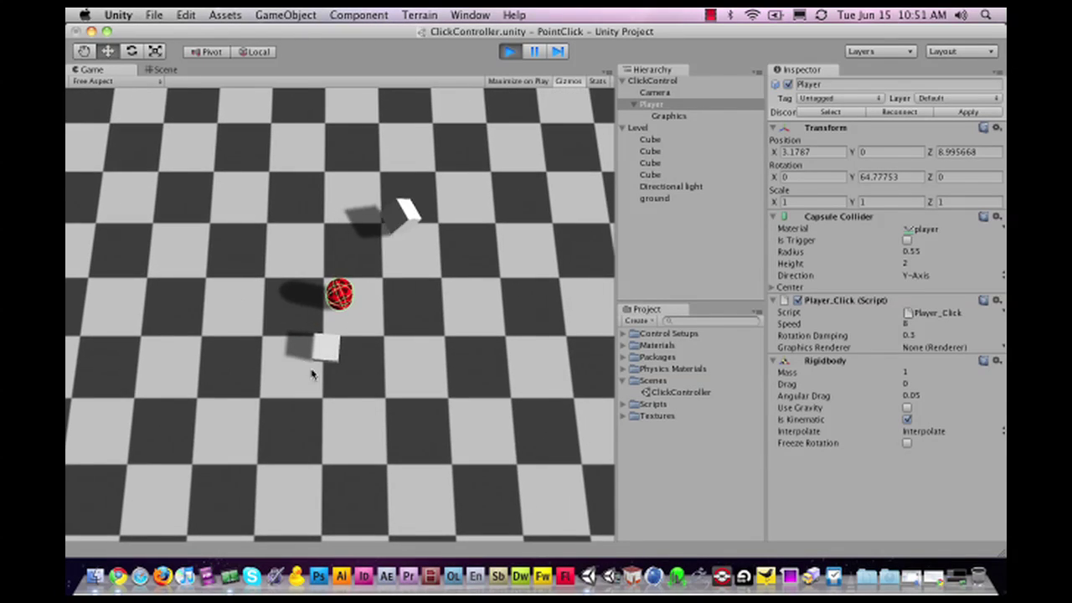
pyautogui.click(316, 381)
pyautogui.click(275, 405)
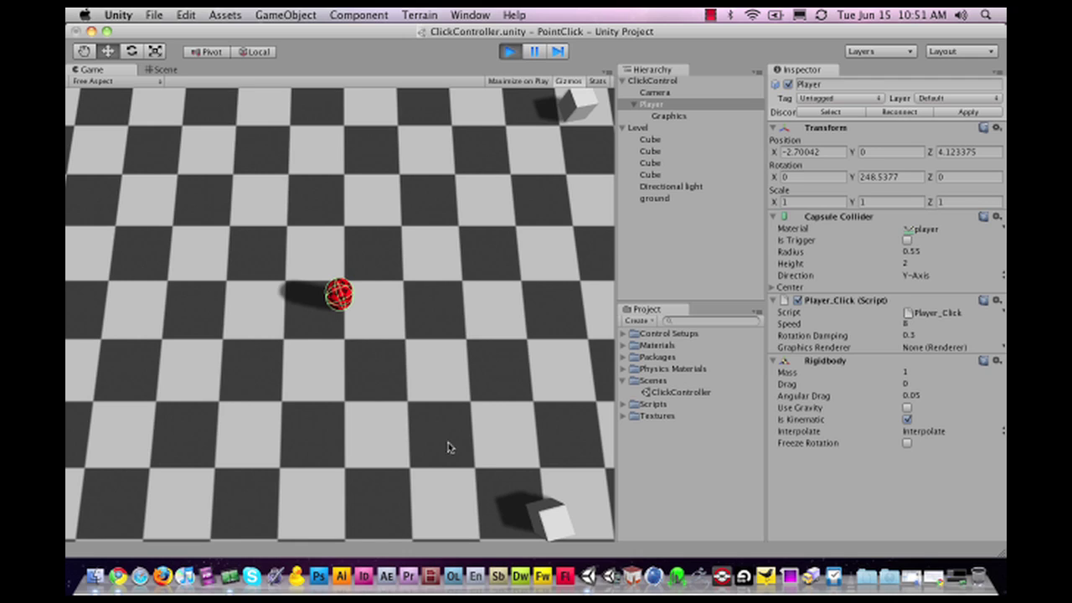
# Select the Camera and set its Camera_Click Follow Damping to 10.
pyautogui.click(657, 81)
pyautogui.click(655, 93)
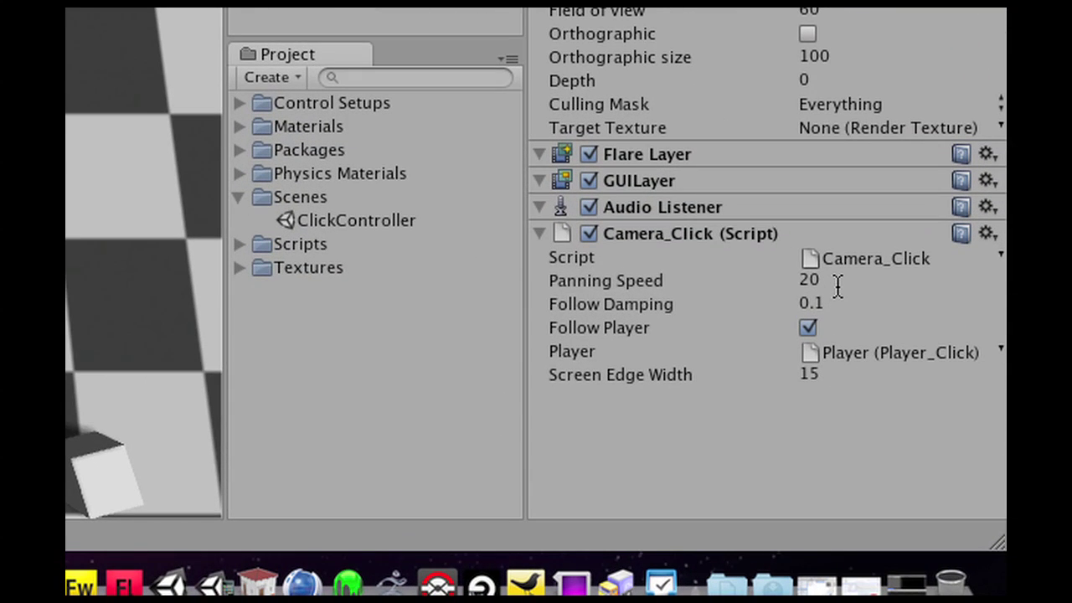
pyautogui.click(890, 371)
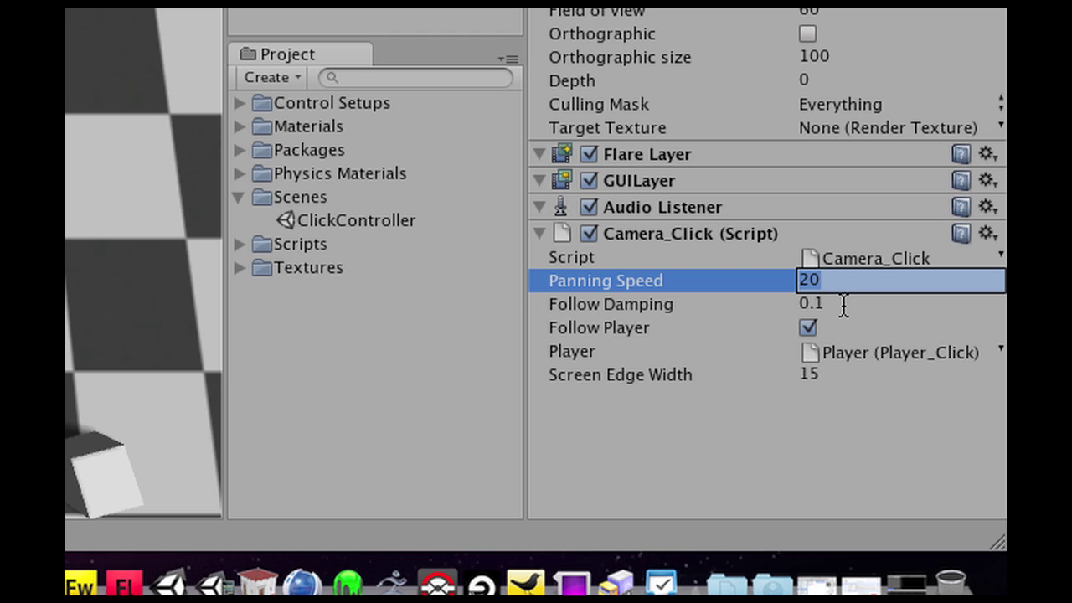
pyautogui.click(842, 305)
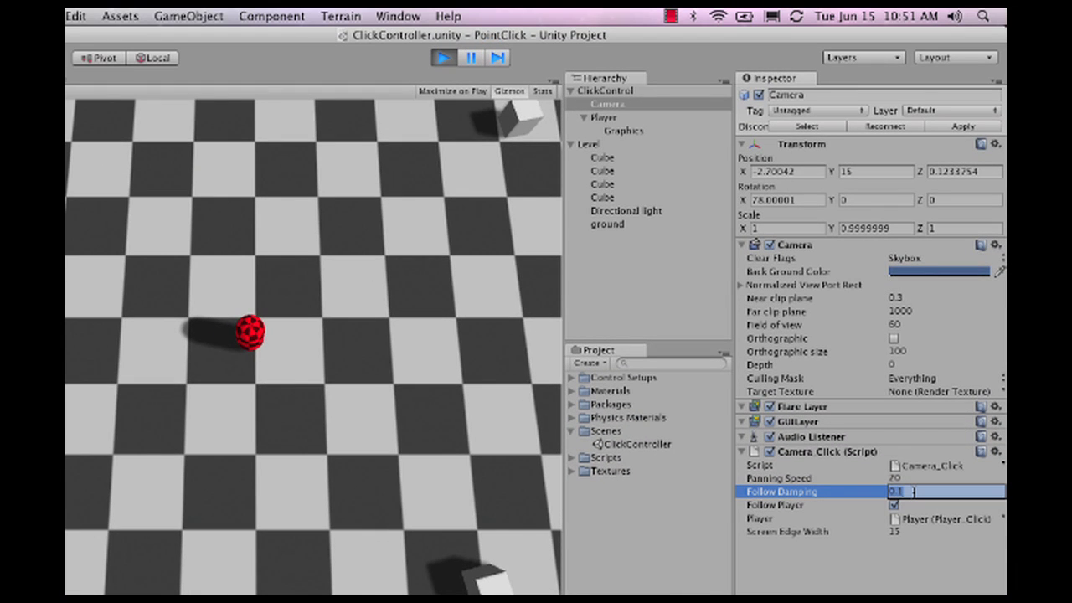
pyautogui.click(915, 491)
pyautogui.press('Return')
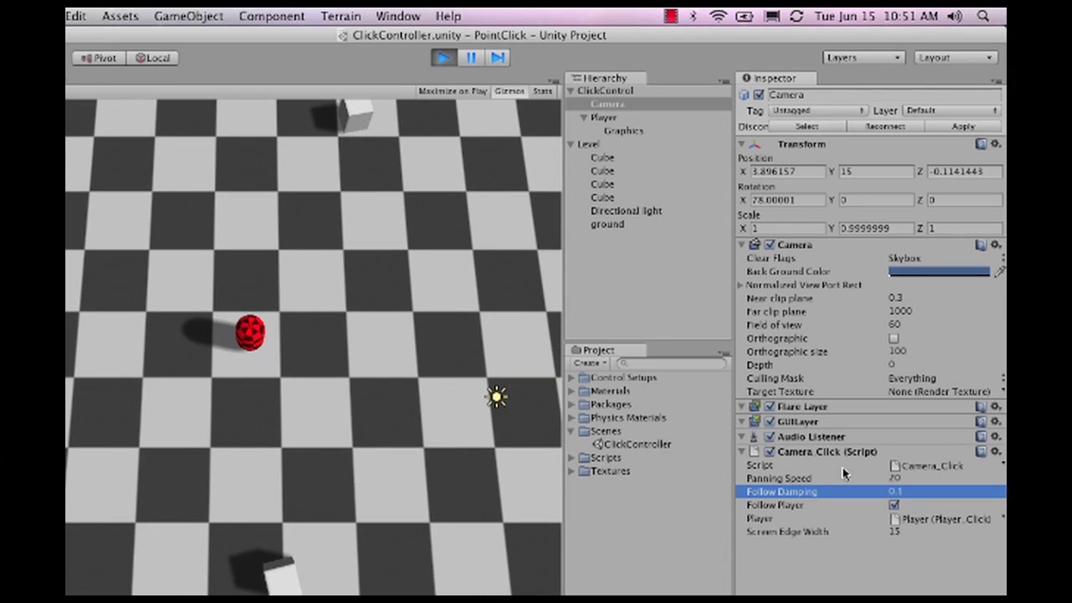
pyautogui.click(907, 492)
pyautogui.doubleClick(908, 491)
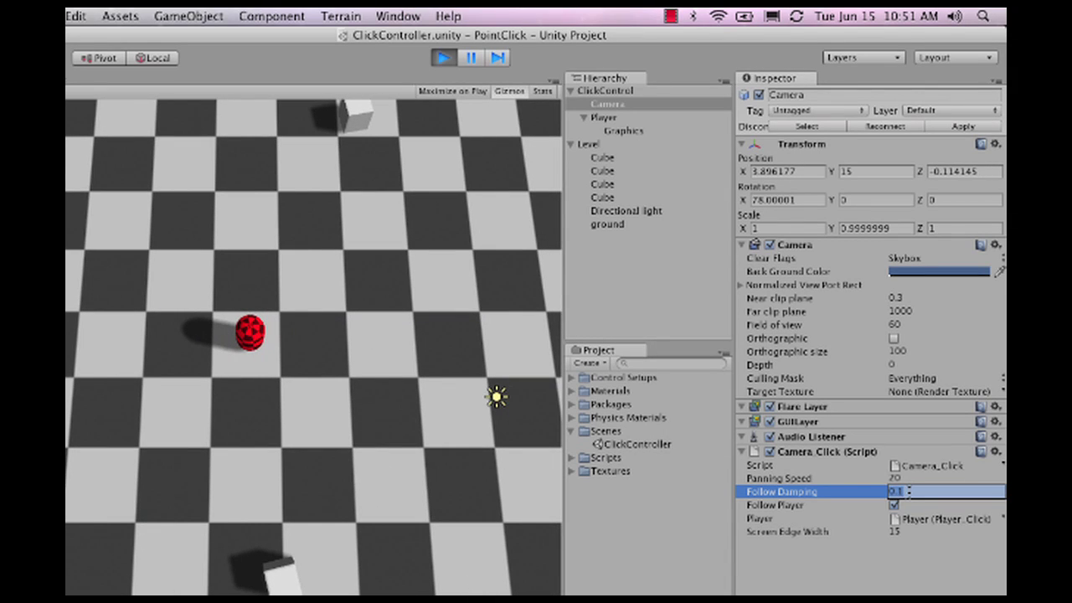
pyautogui.write('10')
pyautogui.press('Return')
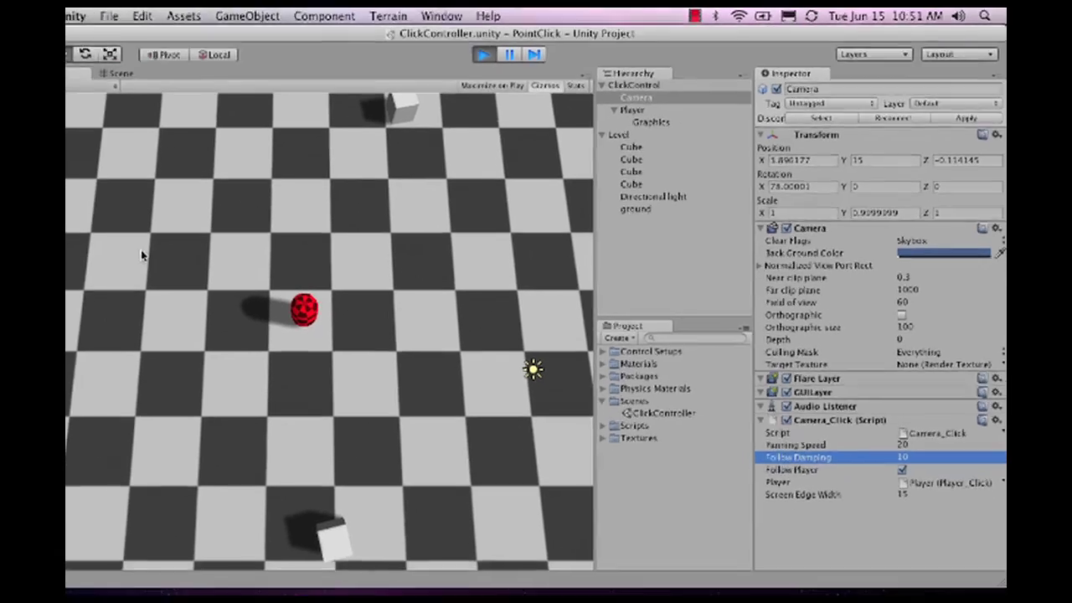
# Test damping 10 with one ball move, then lower Follow Damping to 2 and test again.
pyautogui.click(110, 254)
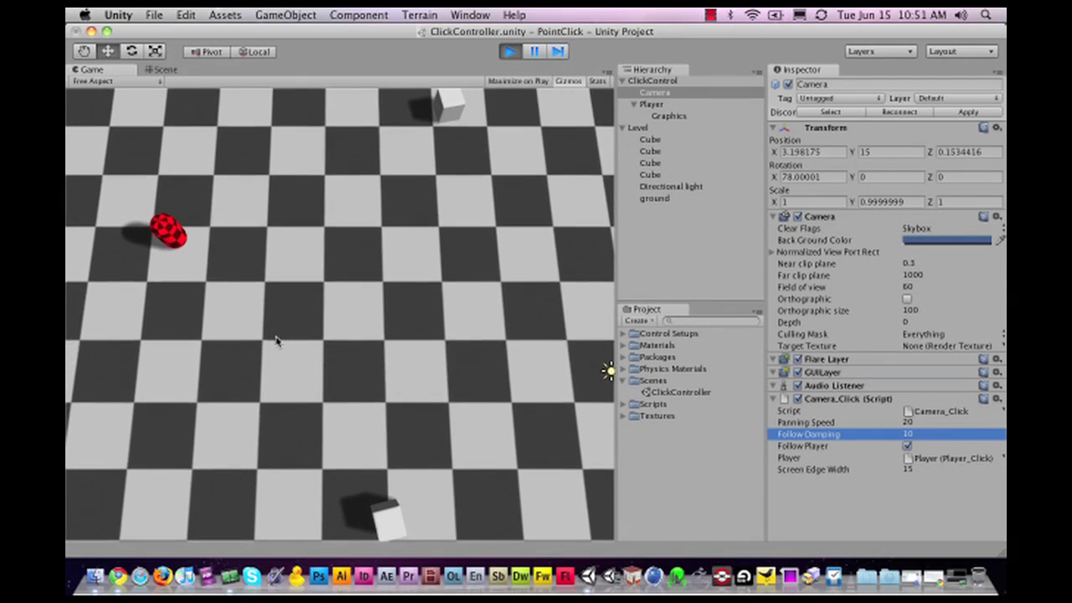
pyautogui.click(917, 434)
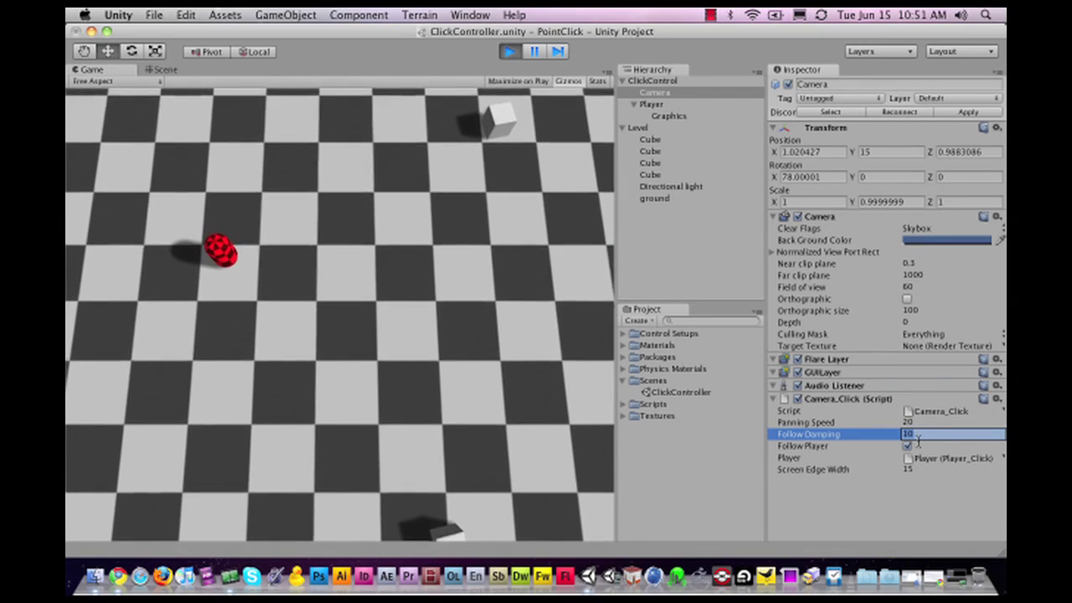
pyautogui.write('2')
pyautogui.press('Return')
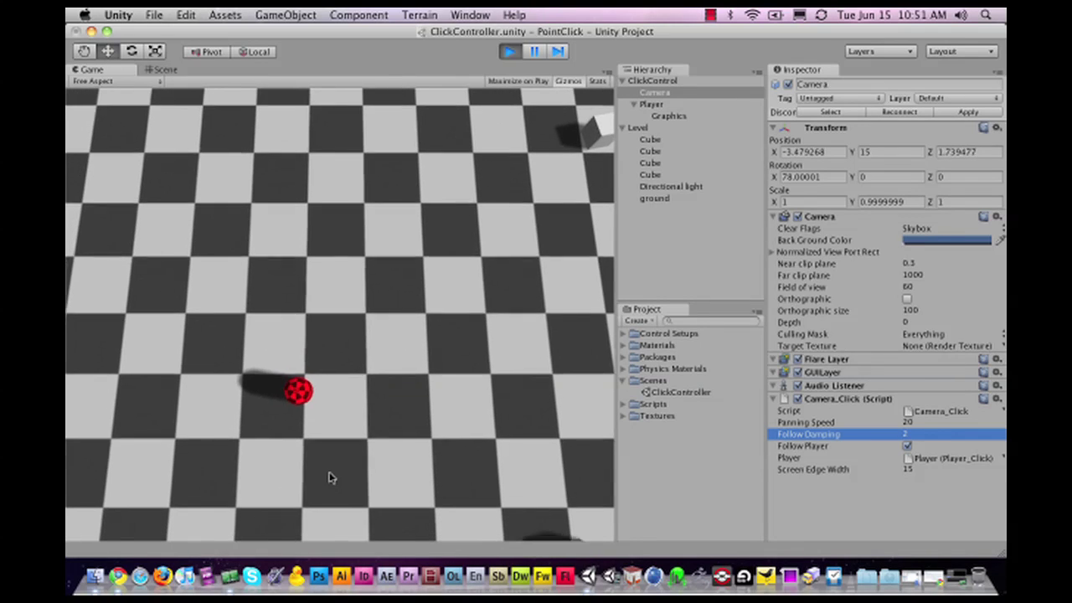
pyautogui.click(565, 433)
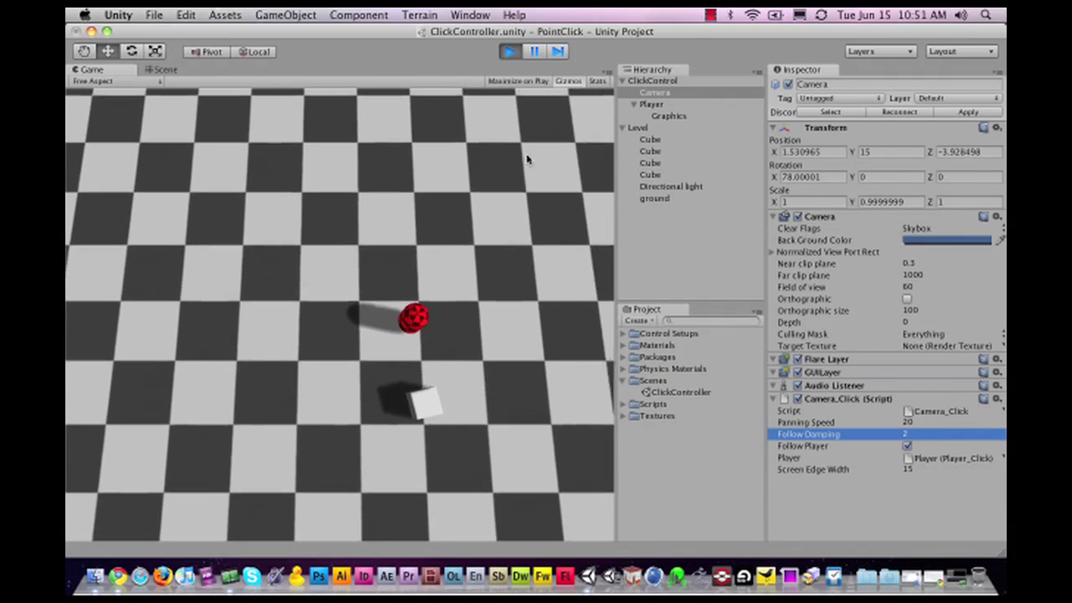
pyautogui.click(528, 166)
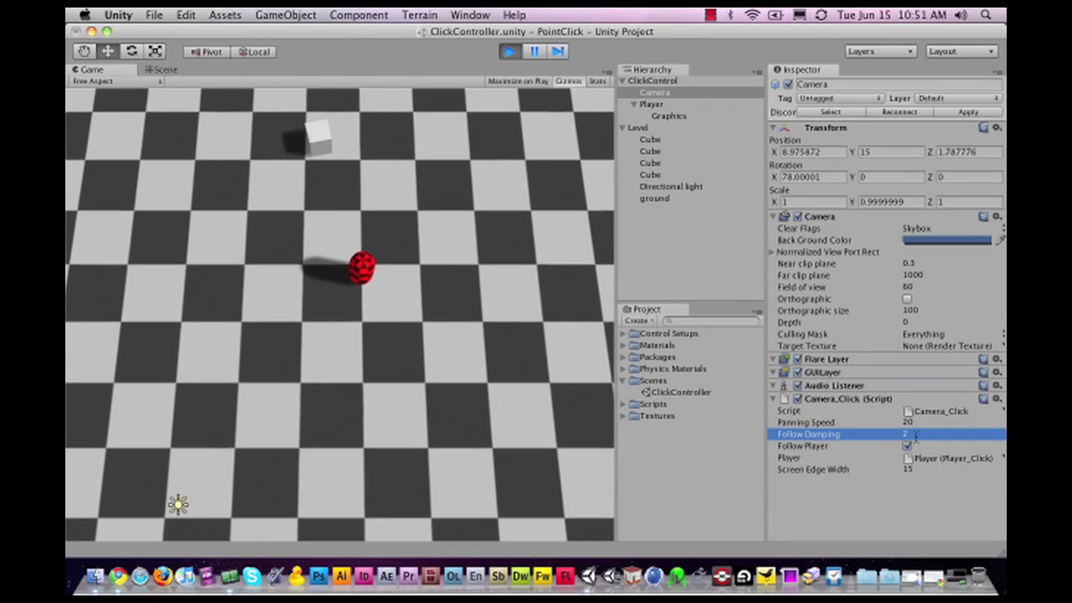
pyautogui.click(143, 162)
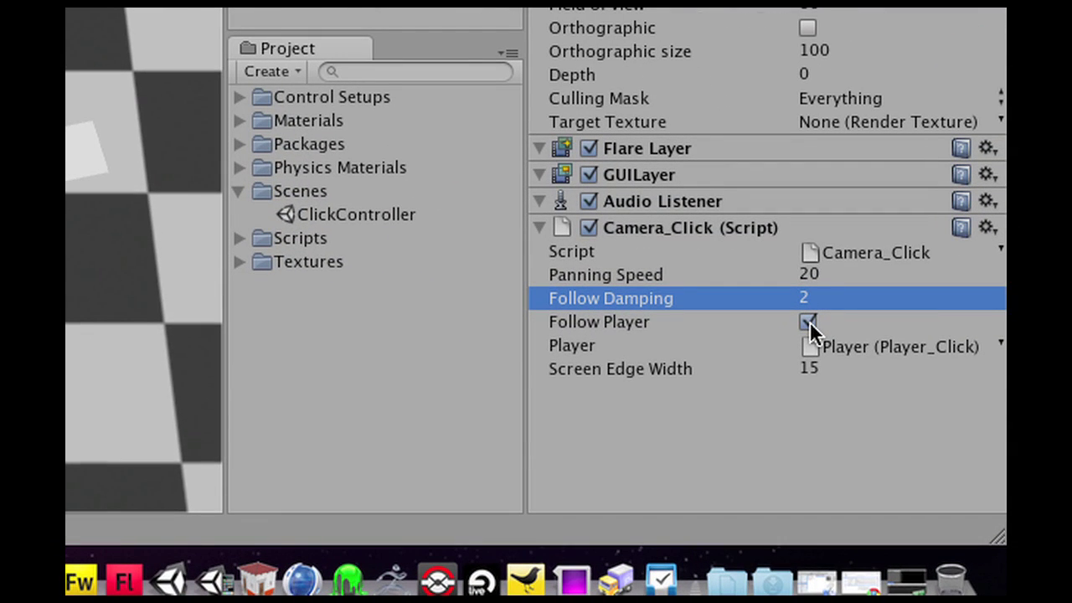
# Uncheck Follow Player in the Camera_Click script so the camera pans freely.
pyautogui.click(808, 322)
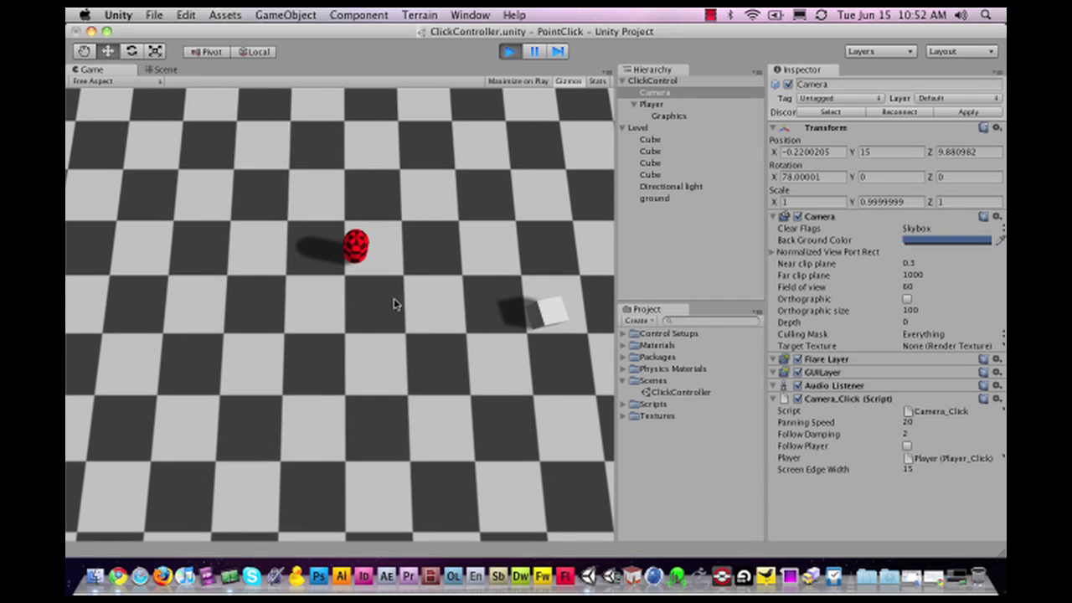
# Set the Camera_Click Screen Edge Width to 30.
pyautogui.click(927, 470)
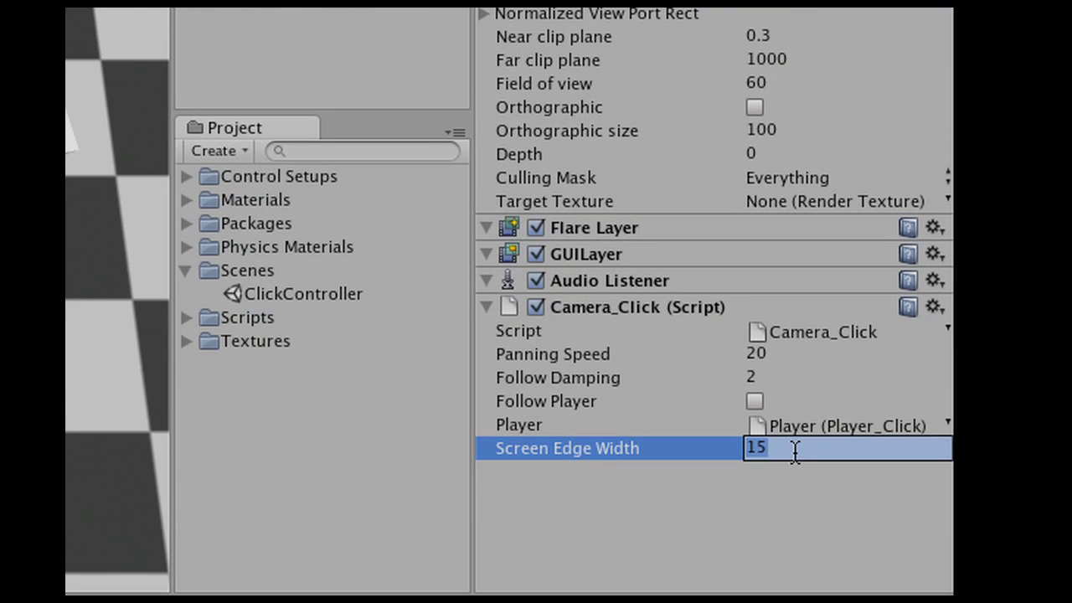
pyautogui.write('30')
pyautogui.press('Return')
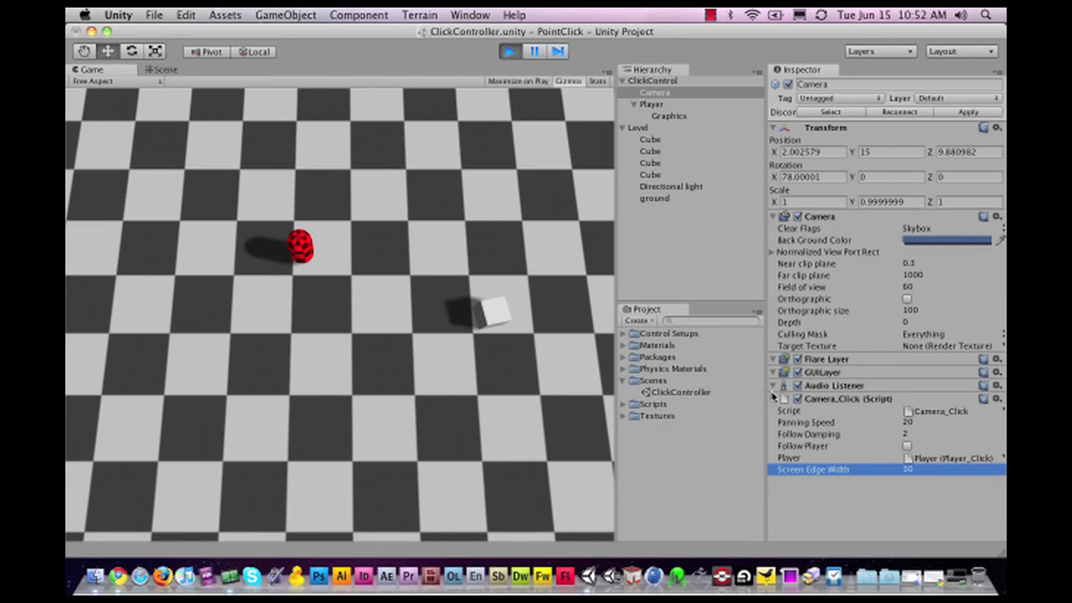
# Re-enable Follow Player and set Follow Damping to 0.1.
pyautogui.click(907, 446)
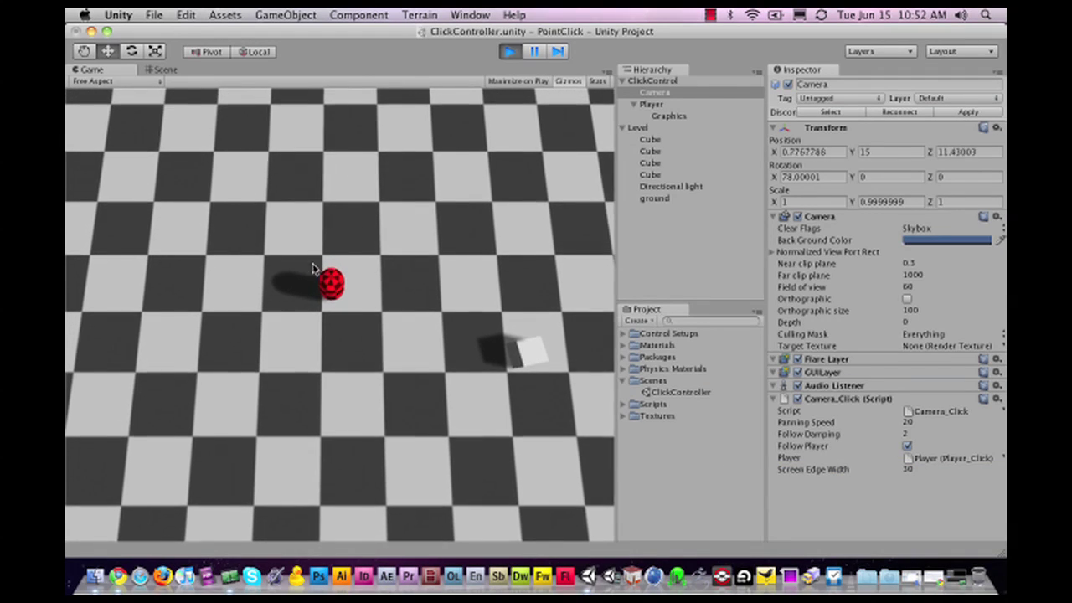
pyautogui.click(916, 434)
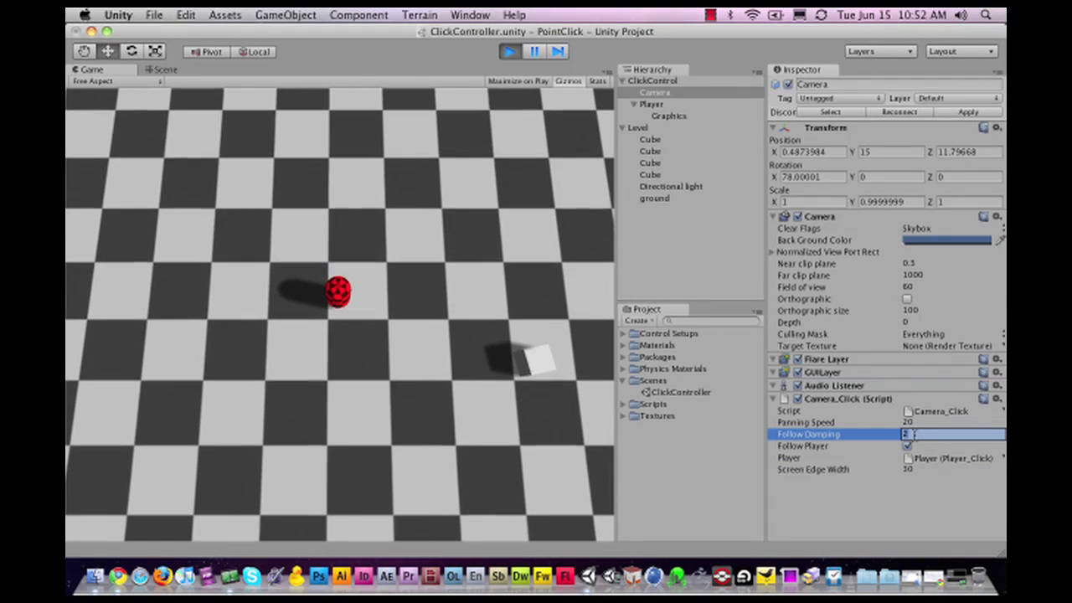
pyautogui.write('.1')
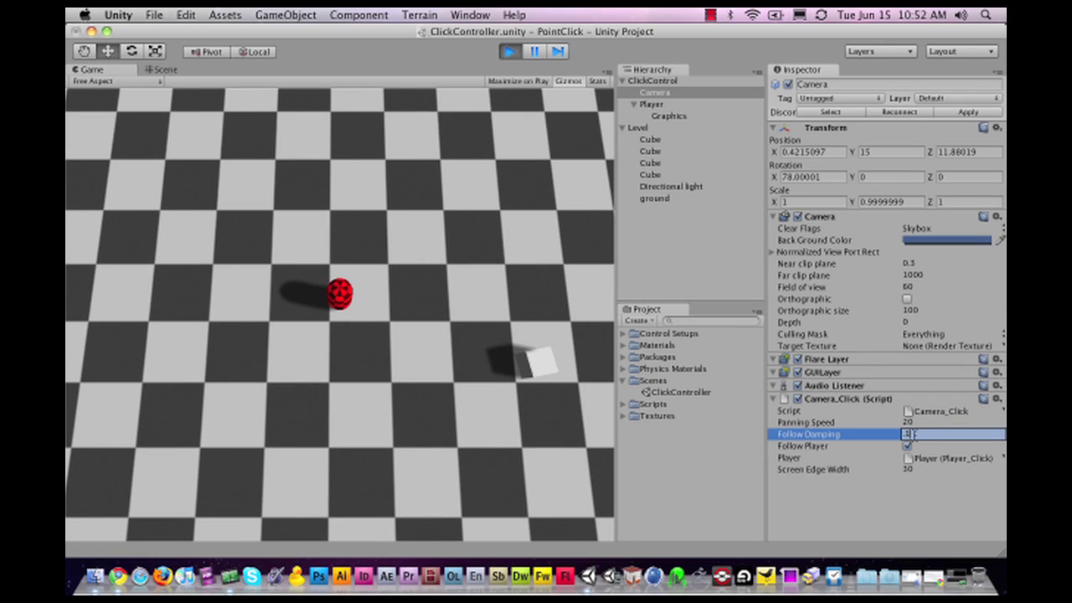
pyautogui.press('Return')
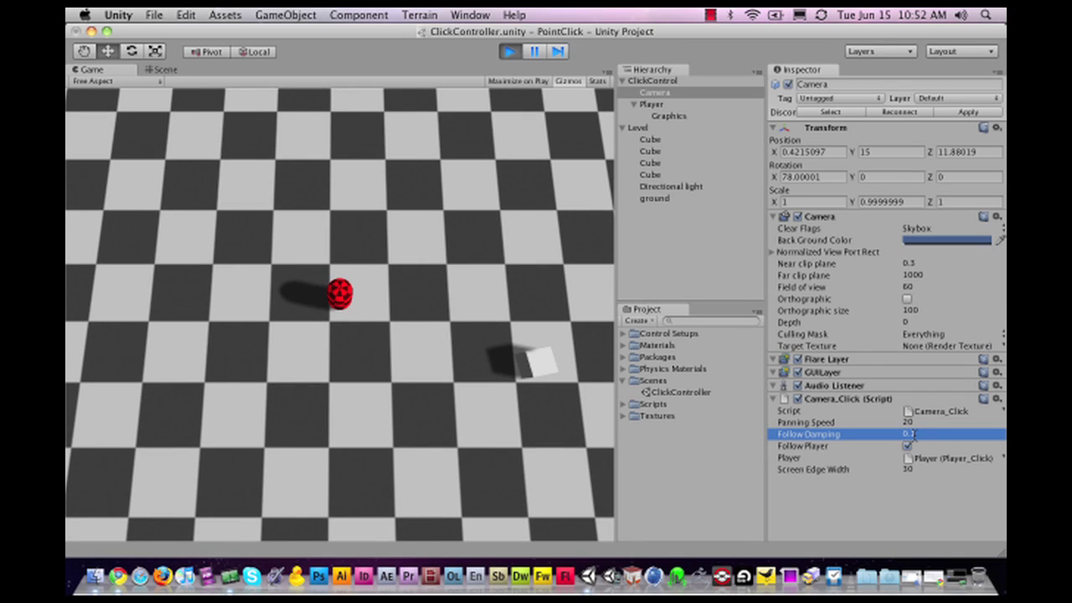
# Select the Player and set its Player_Click Speed to 2.
pyautogui.click(651, 104)
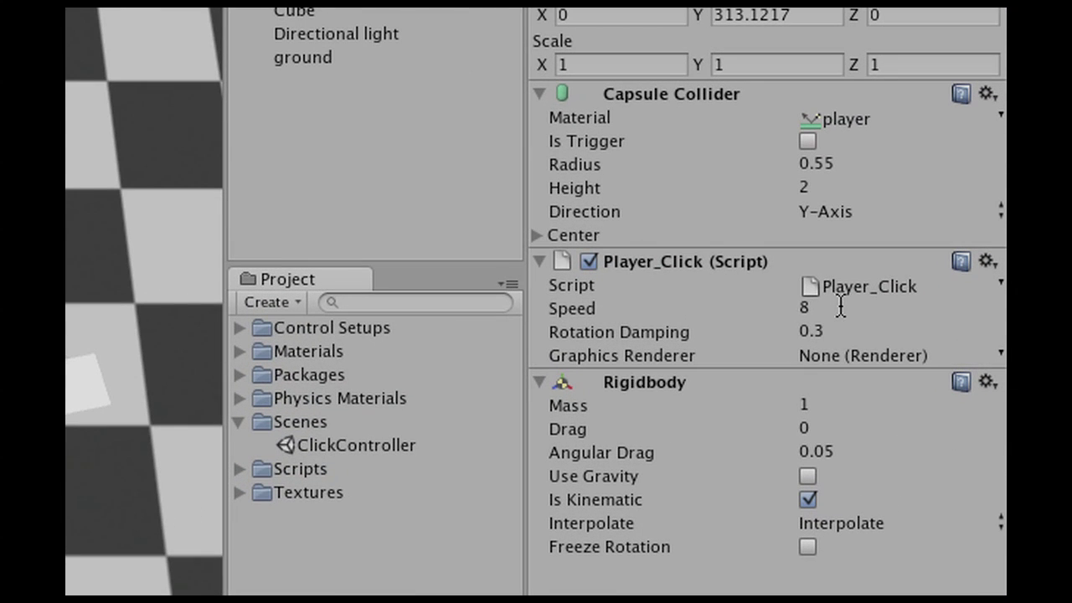
pyautogui.click(916, 323)
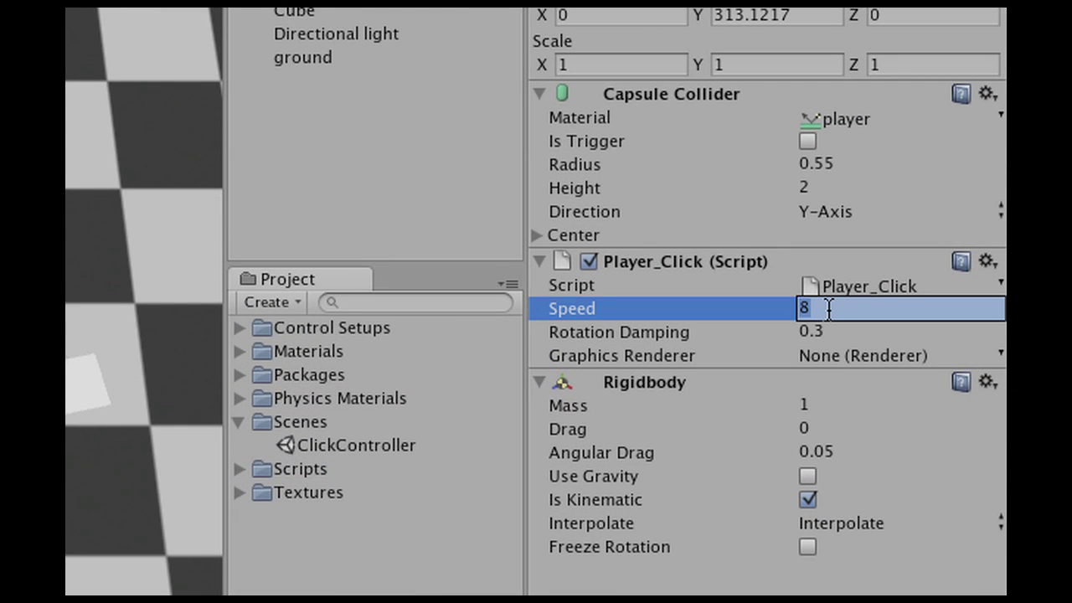
pyautogui.write('2')
pyautogui.press('Return')
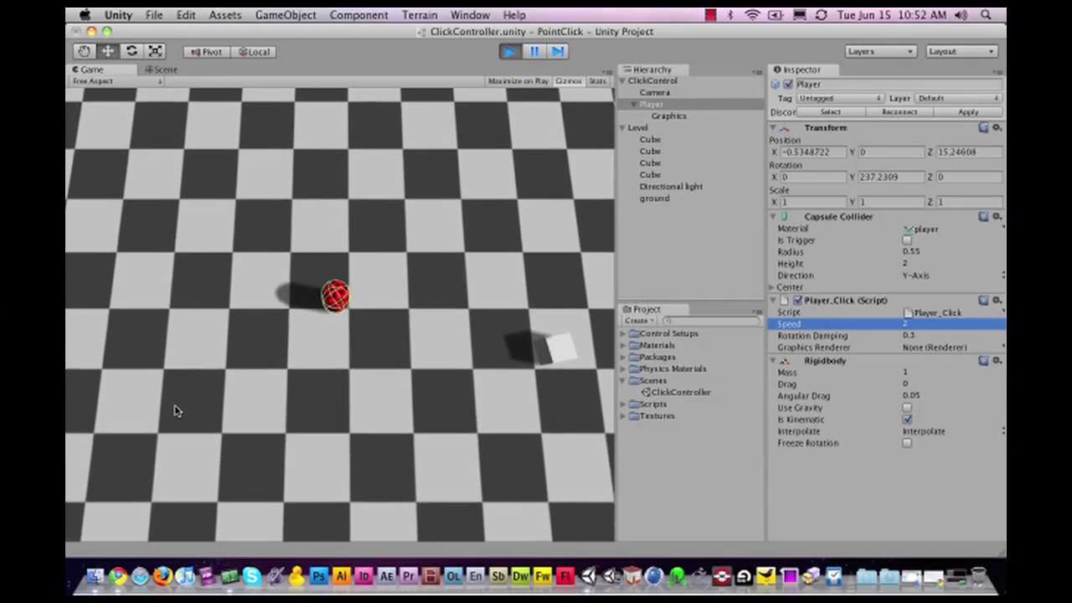
# Raise the Speed to 20 and test it by moving the player to three spots.
pyautogui.click(909, 323)
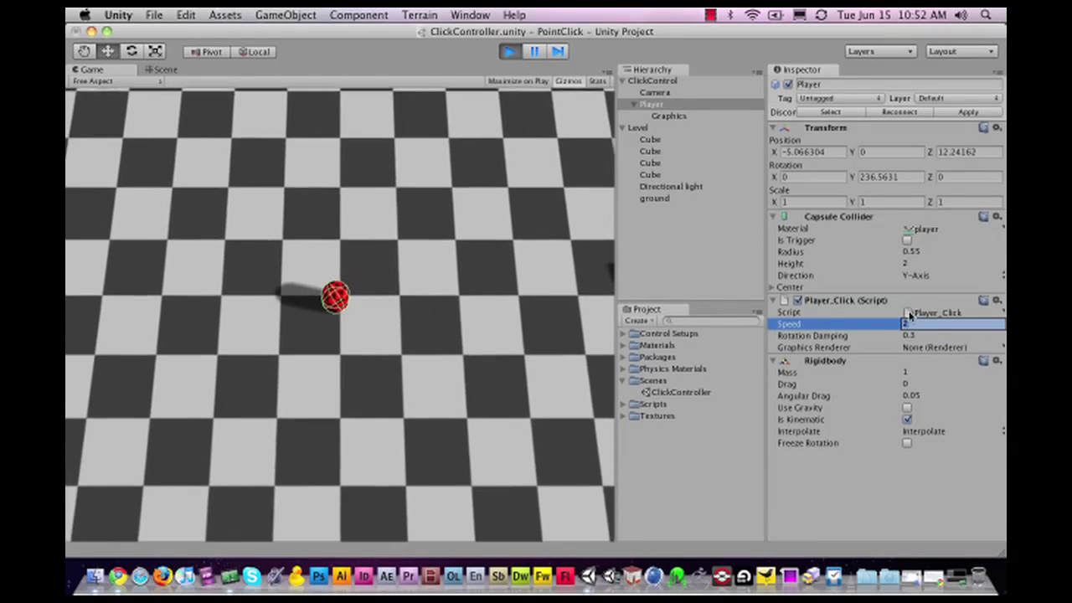
pyautogui.write('25')
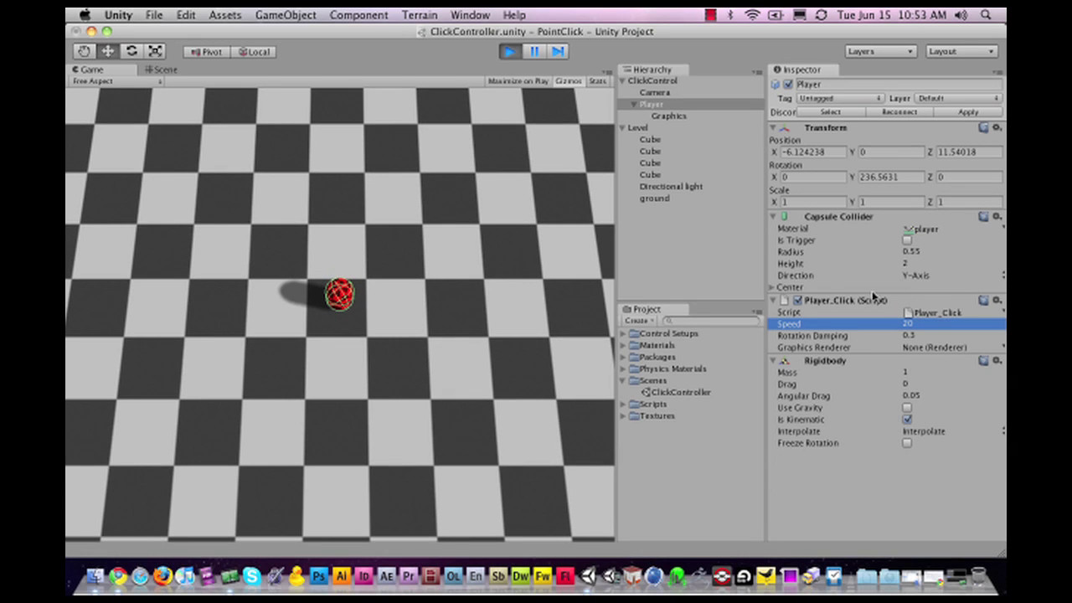
pyautogui.click(392, 162)
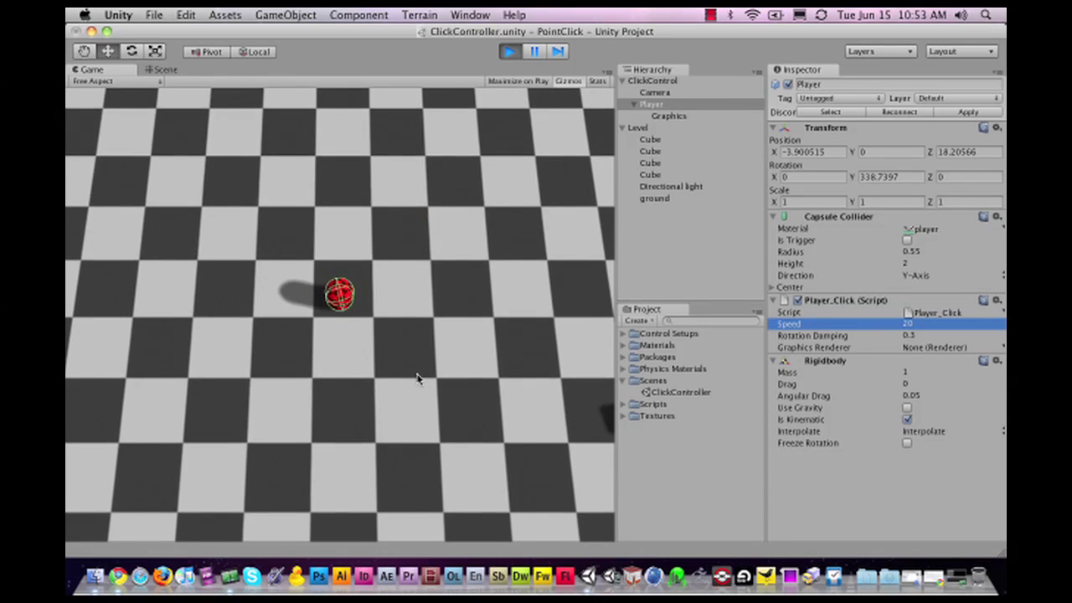
pyautogui.click(290, 394)
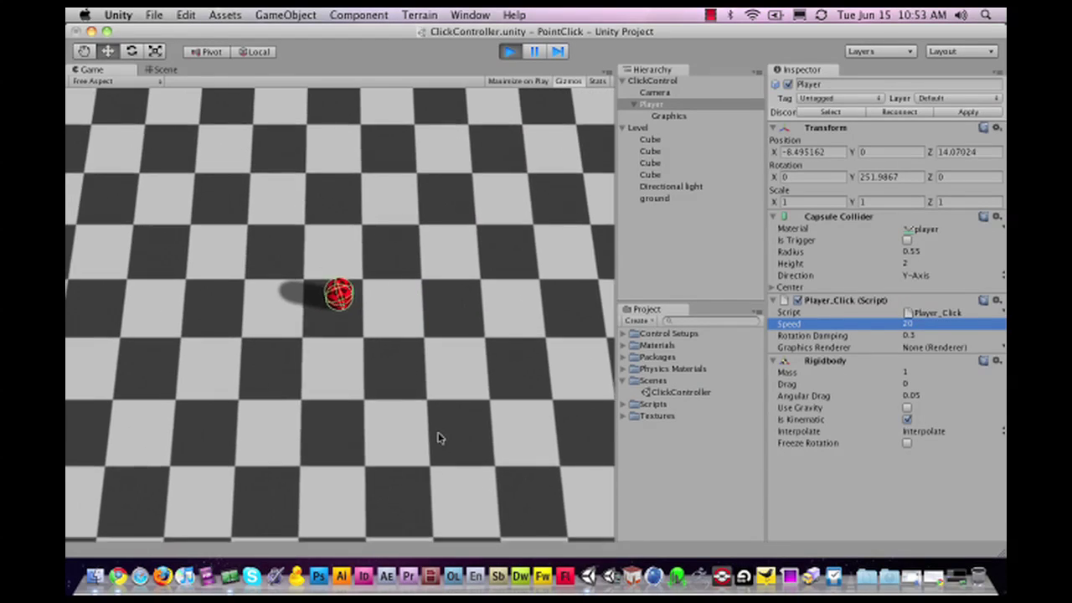
pyautogui.click(439, 437)
pyautogui.click(924, 328)
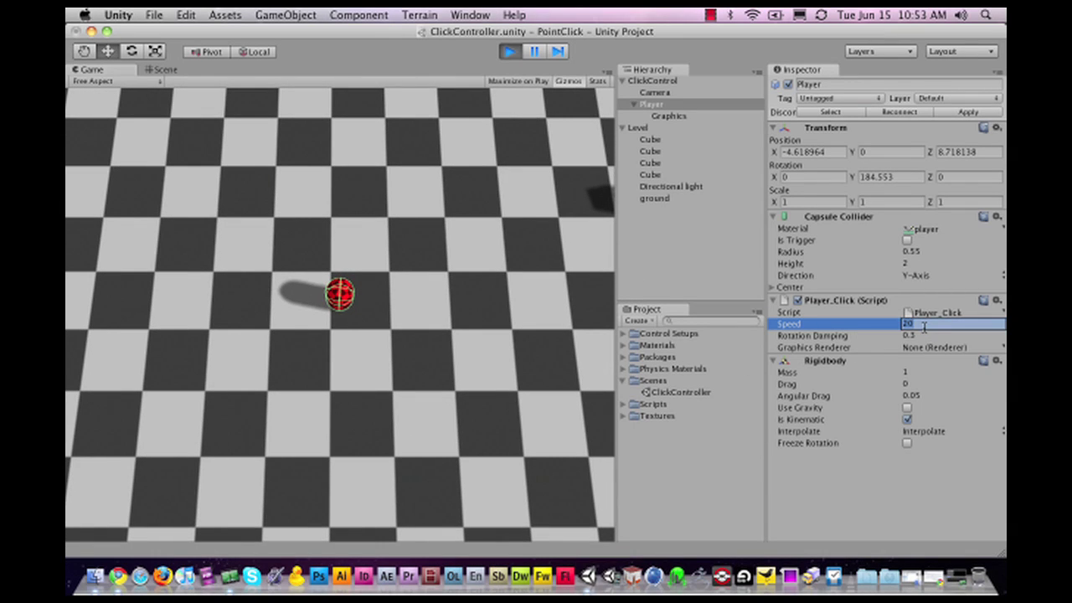
# Set Speed to 5, keep Rotation Damping at 0.3, and move the player to four board spots.
pyautogui.write('5')
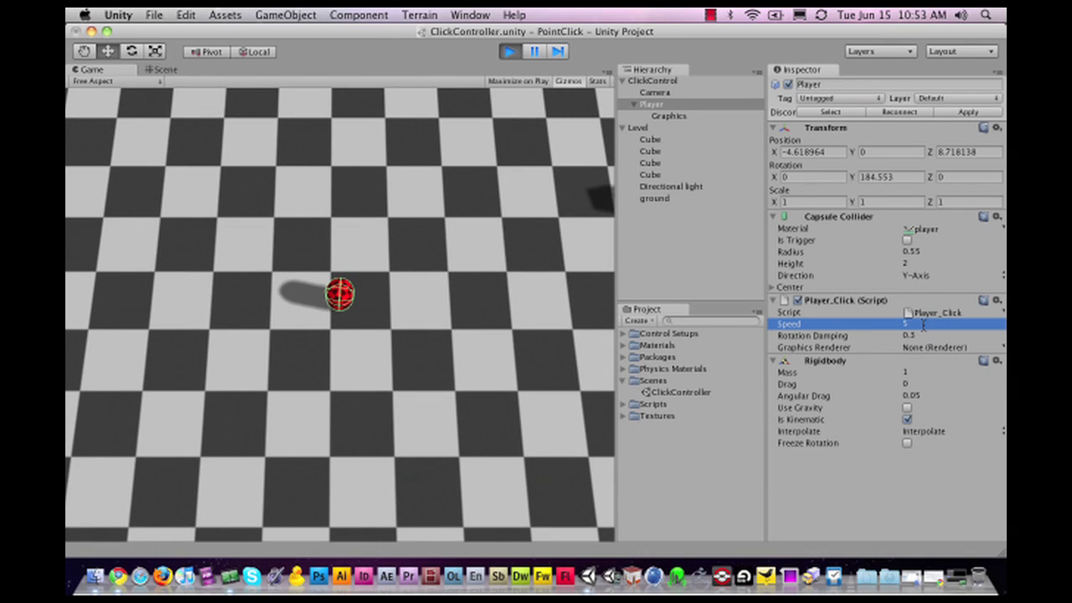
pyautogui.click(921, 334)
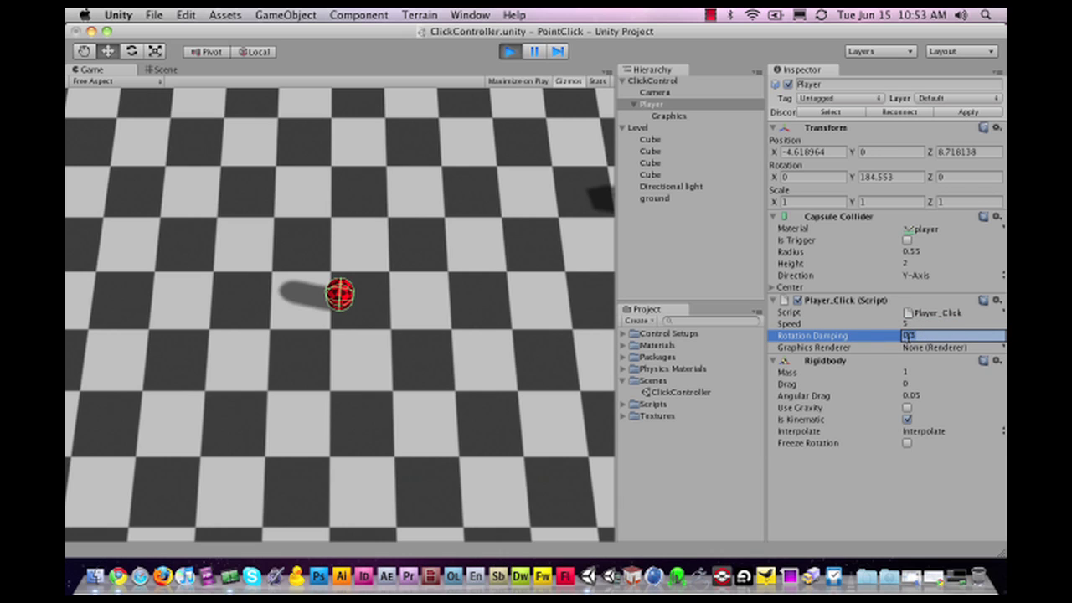
pyautogui.click(470, 376)
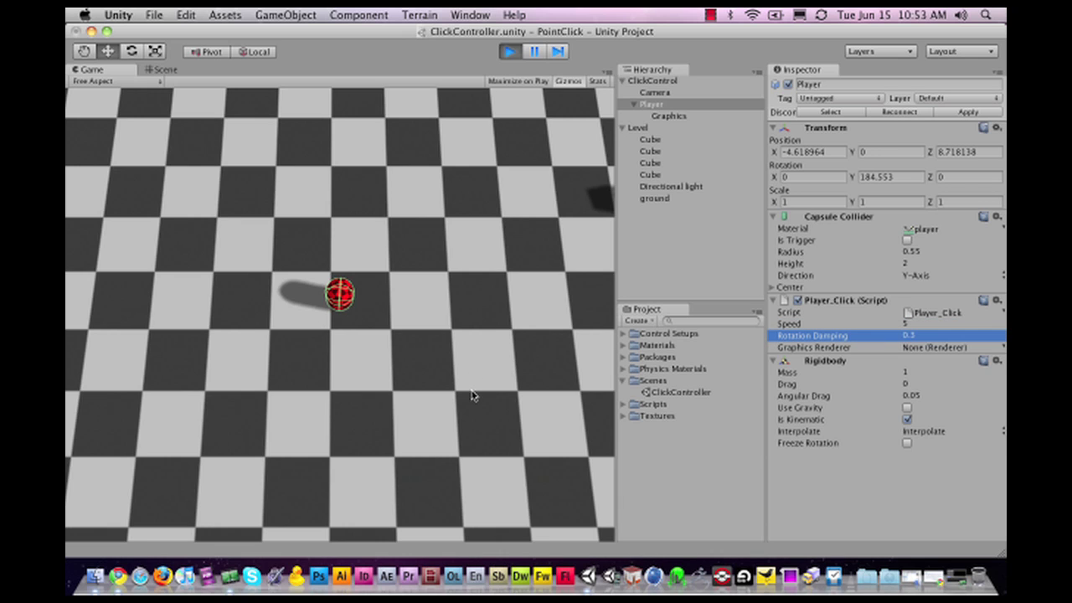
pyautogui.click(224, 170)
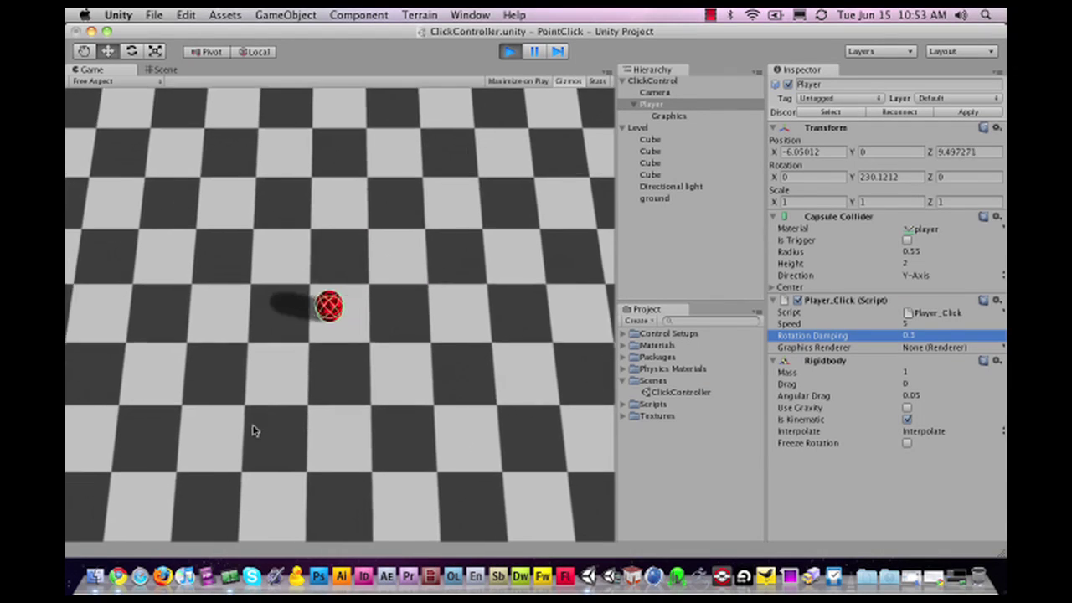
pyautogui.click(459, 460)
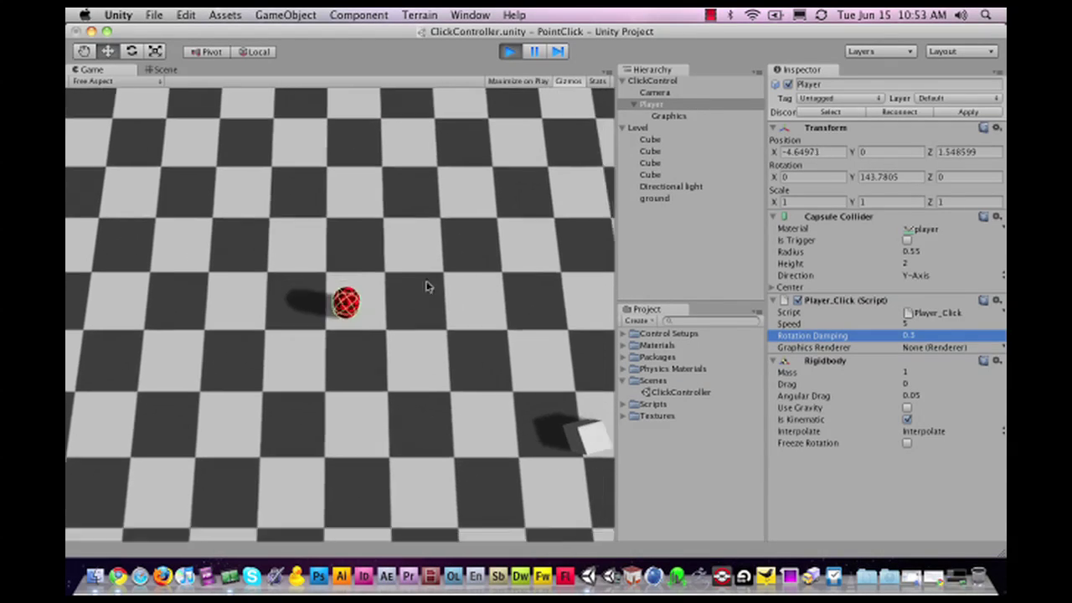
pyautogui.click(410, 185)
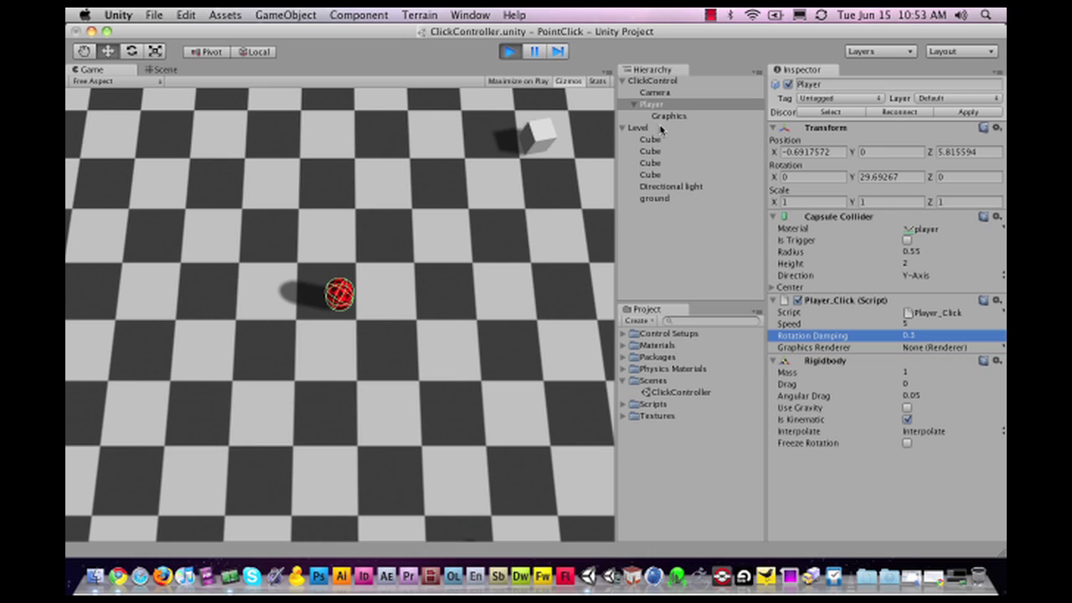
# Disable the Graphics Mesh Renderer, move the collider-only player twice, then re-enable the mesh.
pyautogui.click(675, 117)
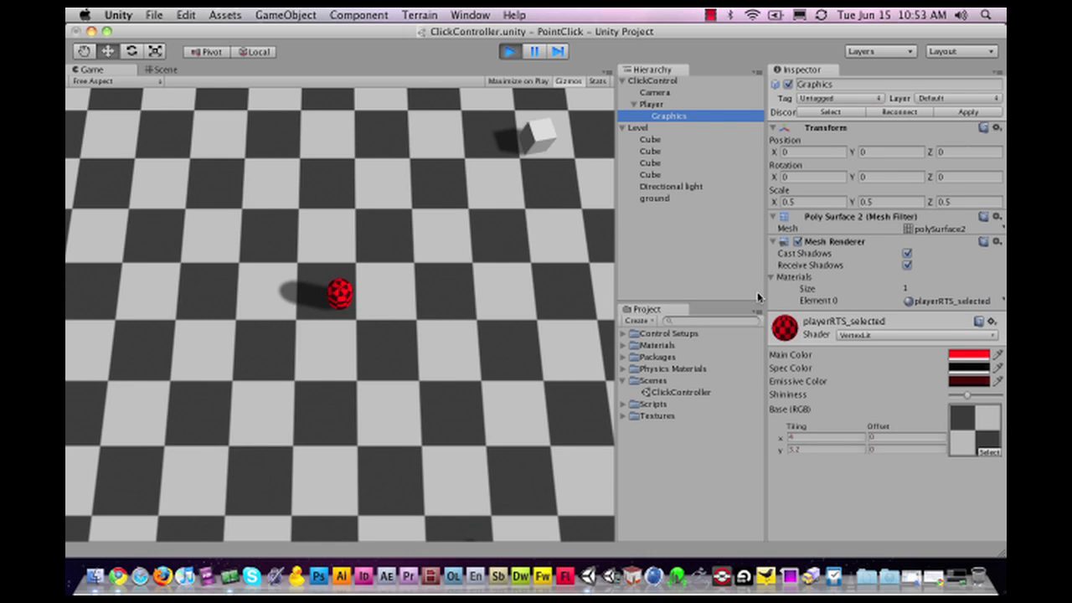
pyautogui.click(798, 242)
pyautogui.click(651, 104)
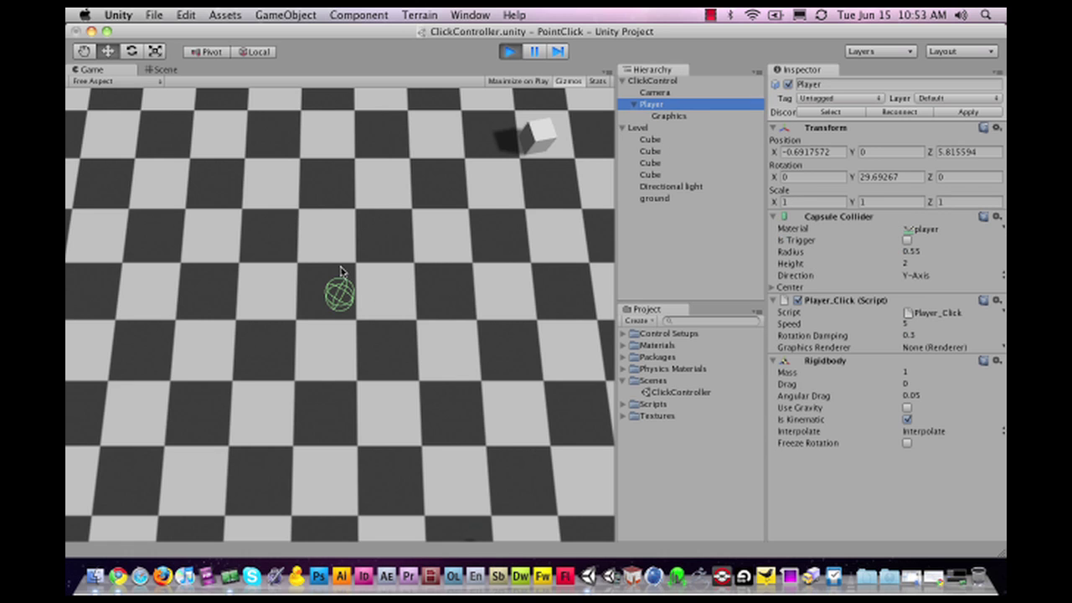
pyautogui.click(379, 445)
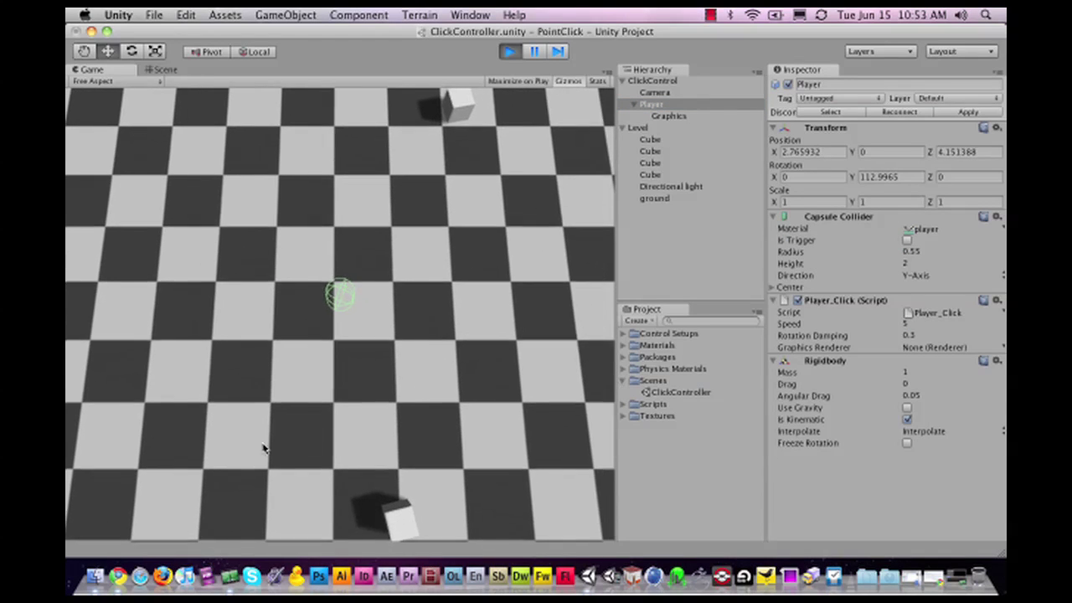
pyautogui.click(260, 445)
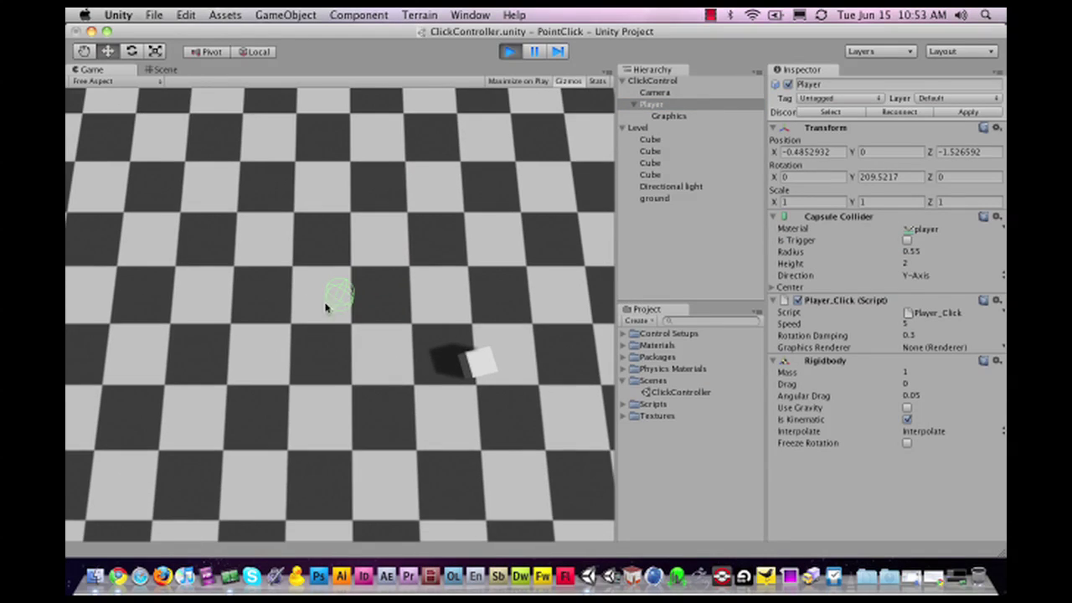
pyautogui.click(663, 117)
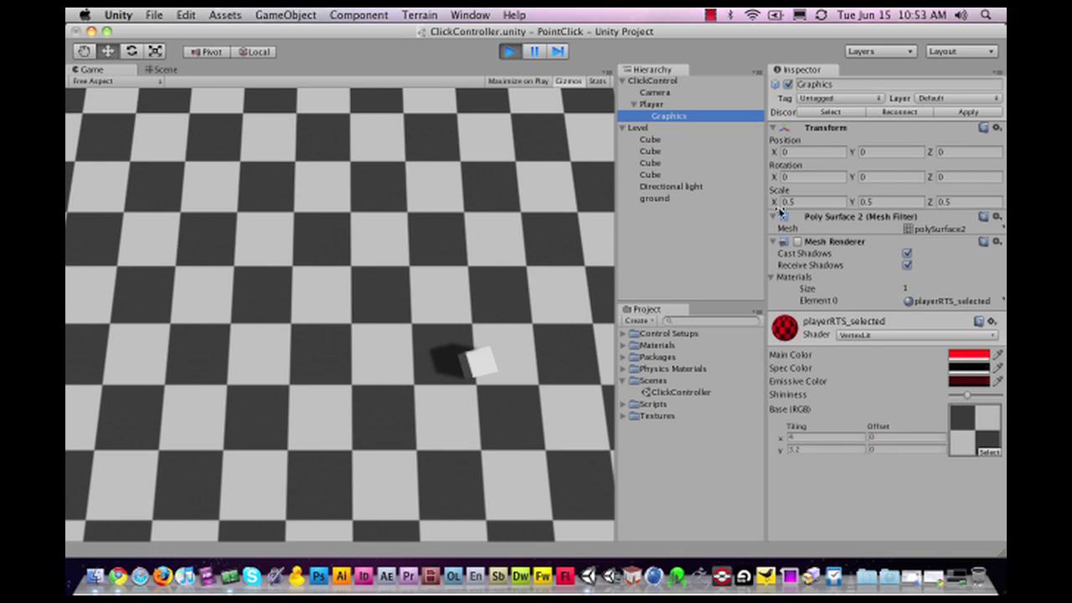
pyautogui.click(797, 242)
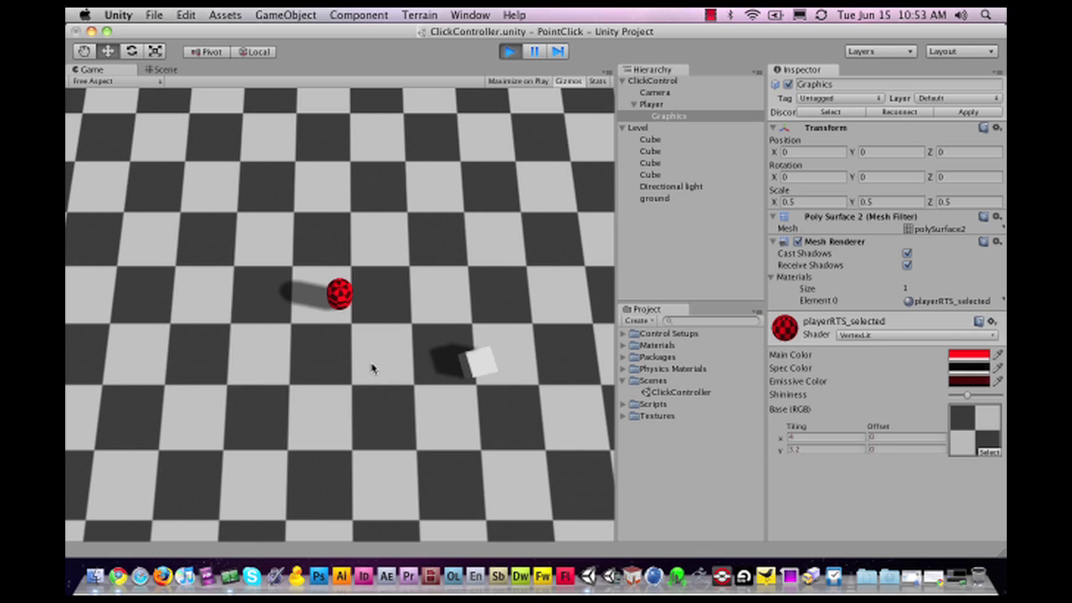
# Click a spot on the left of the board so the red ball rolls there with the camera following.
pyautogui.click(248, 298)
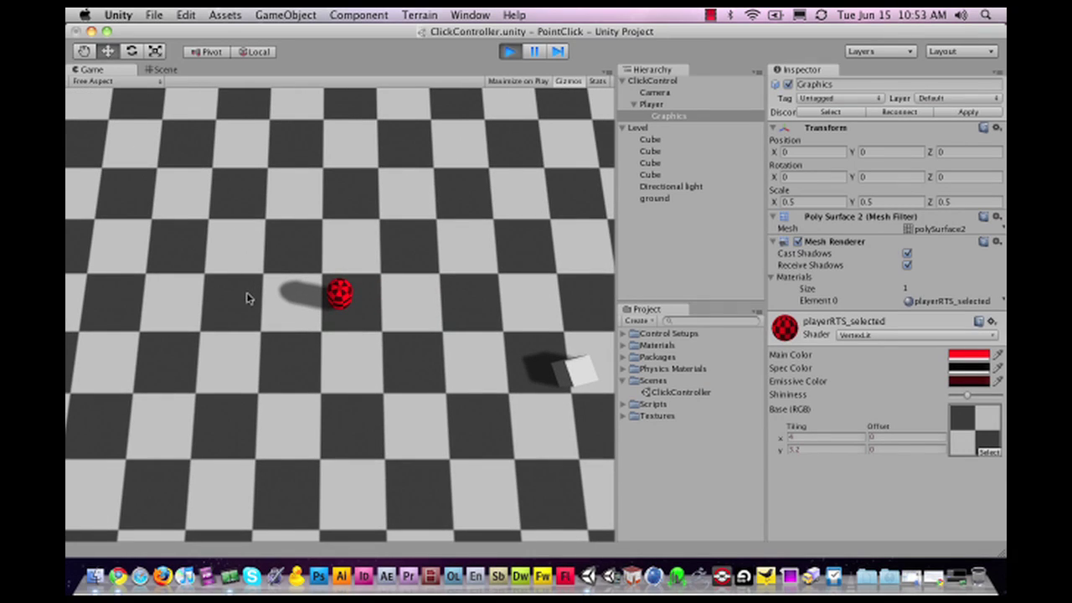